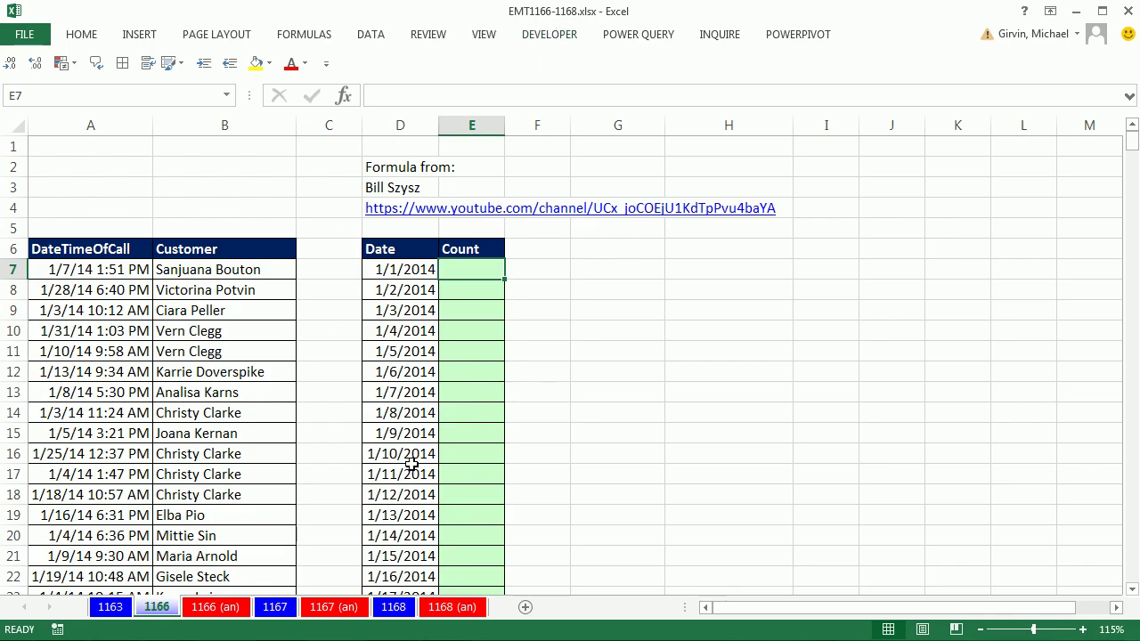
Step: Switch to sheet 1163 to view its Helper column and the Count comparison columns
left_click(121, 612)
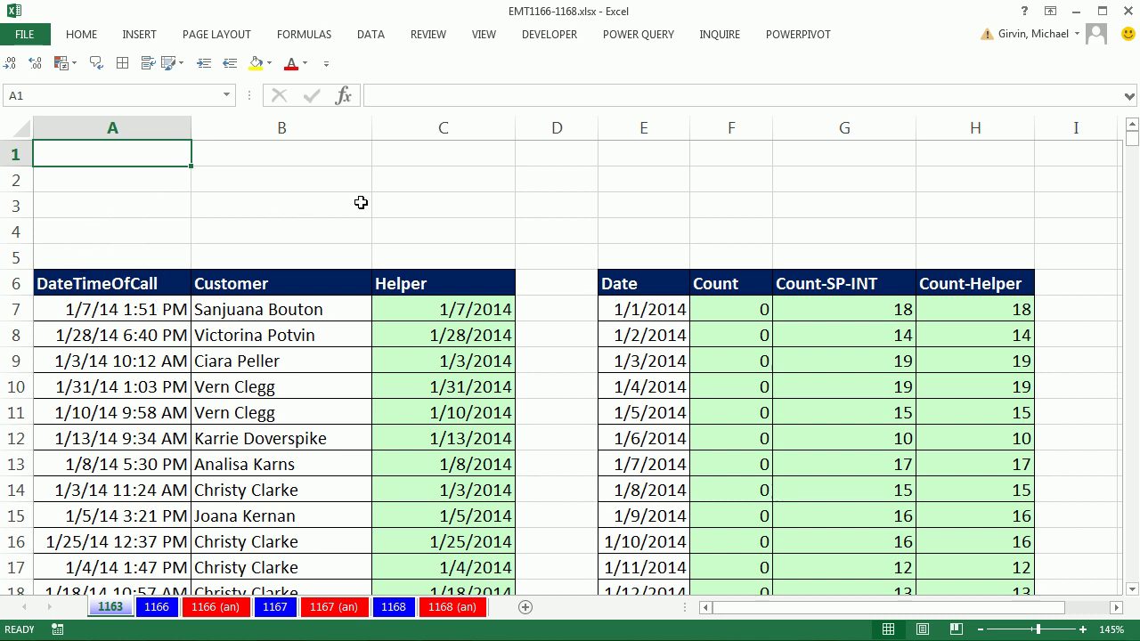
left_click(633, 308)
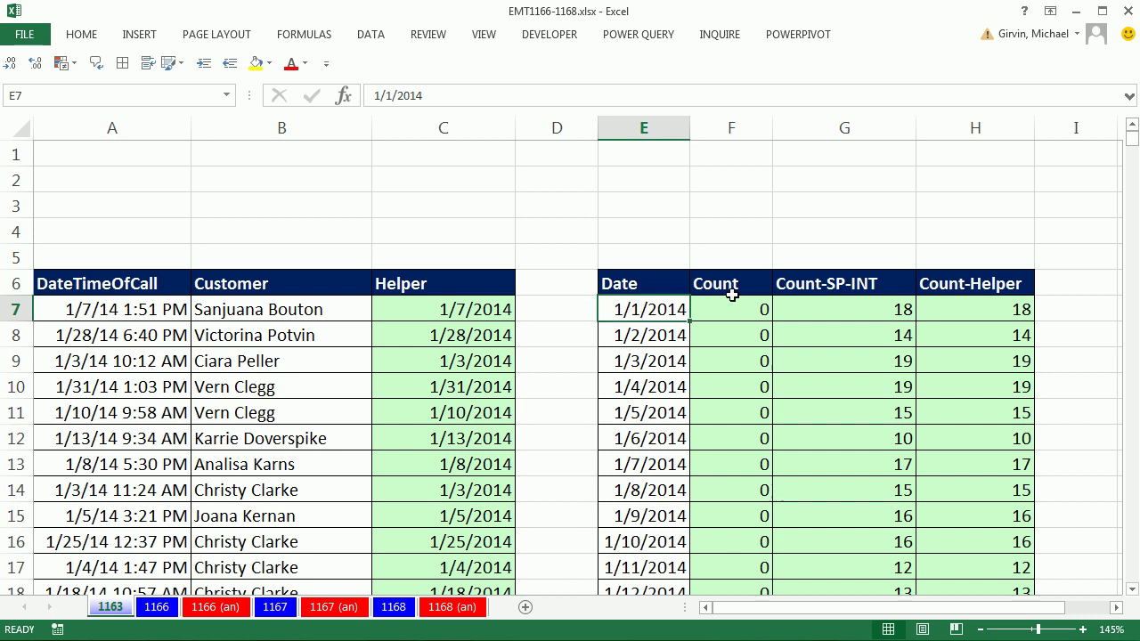
double_click(455, 310)
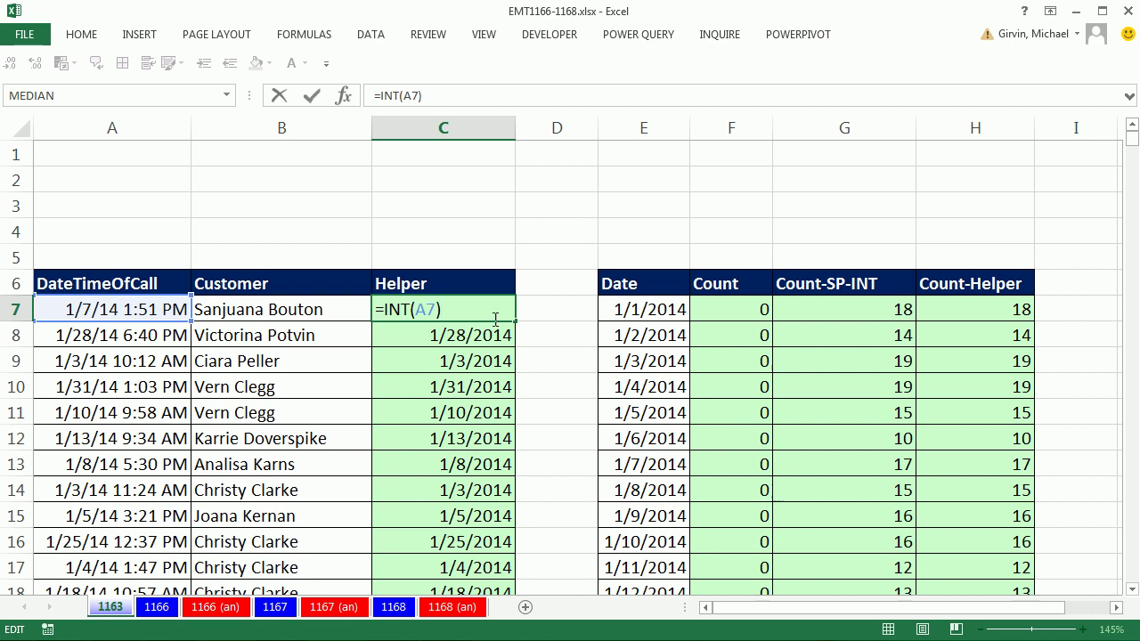
key("Escape")
double_click(957, 310)
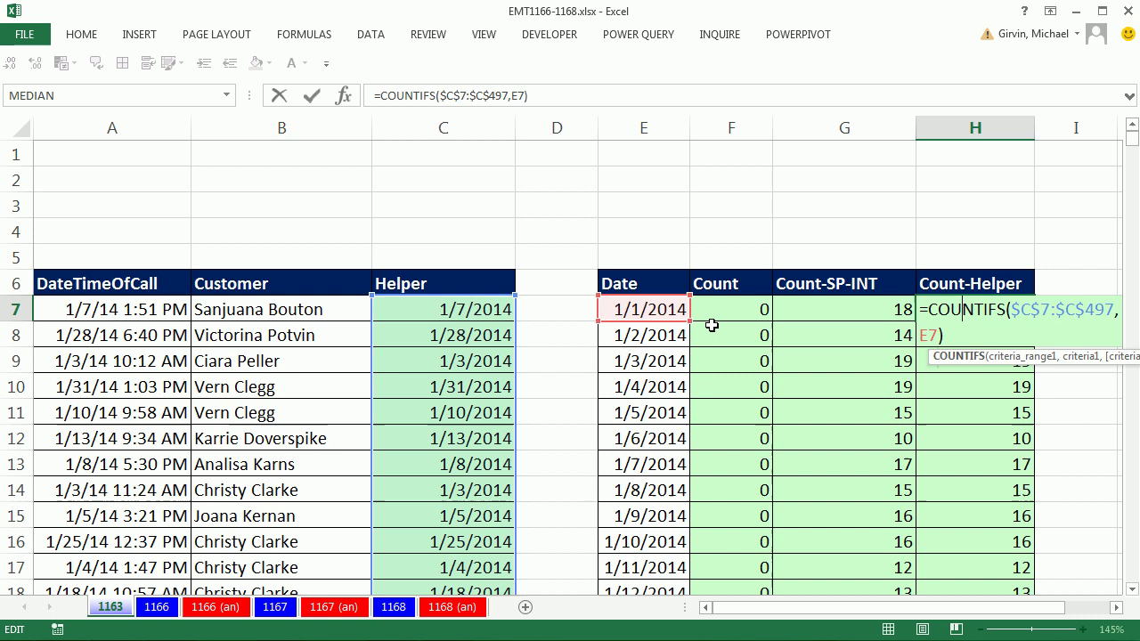
key("Escape")
double_click(804, 311)
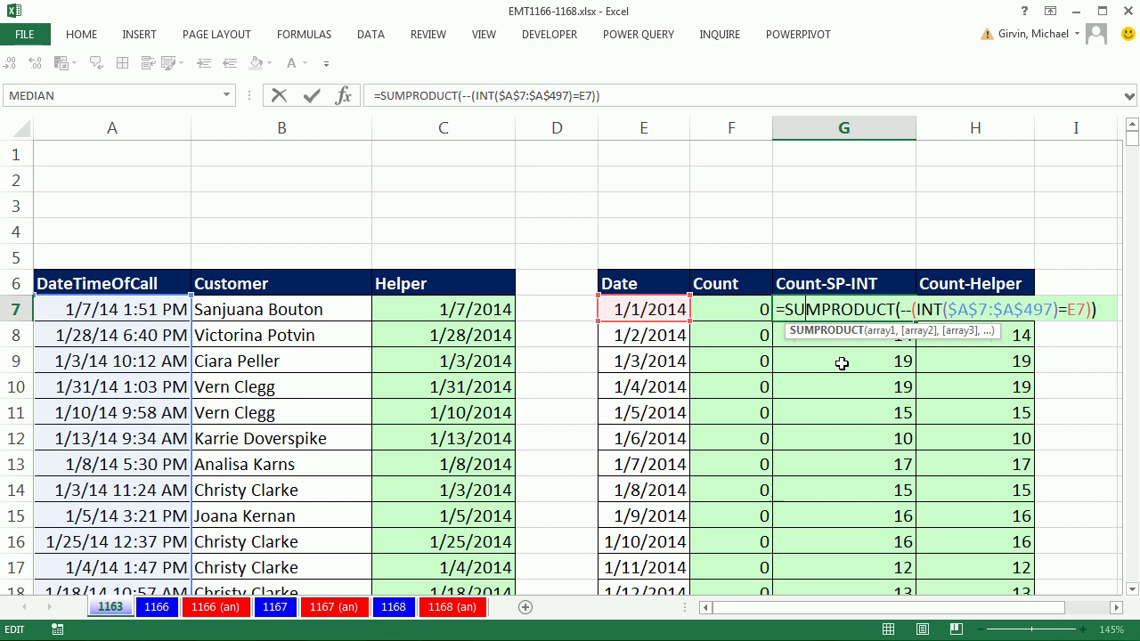
key("Escape")
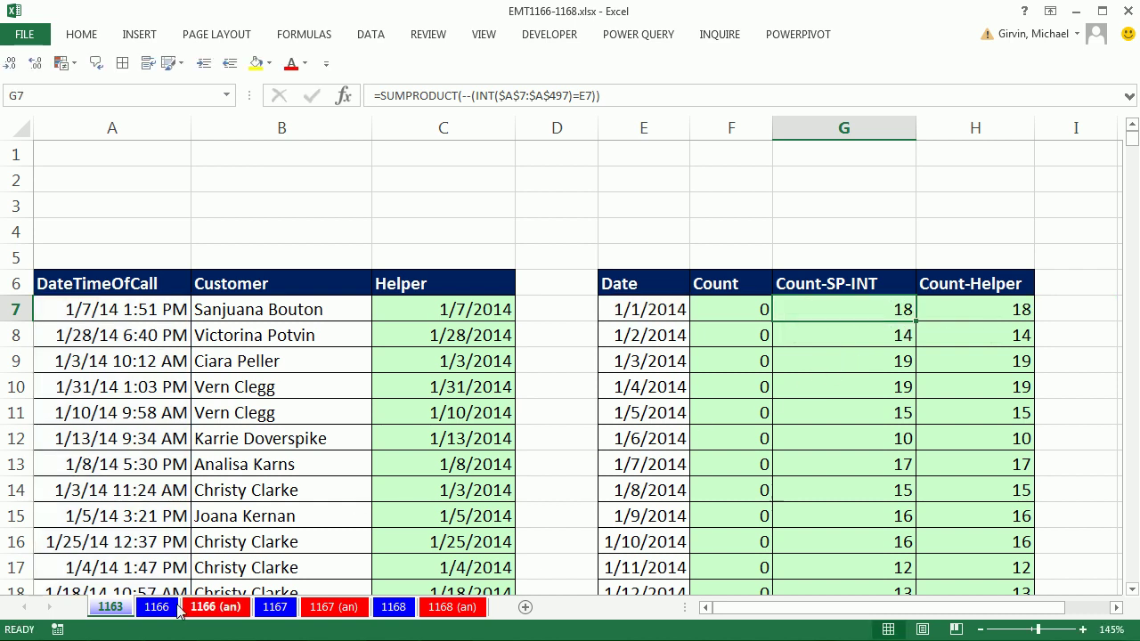
Step: On sheet 1166, begin E7's =COUNTIFS($A$7:$A$497,">="&D7, counting calls on or after D7's date
left_click(160, 608)
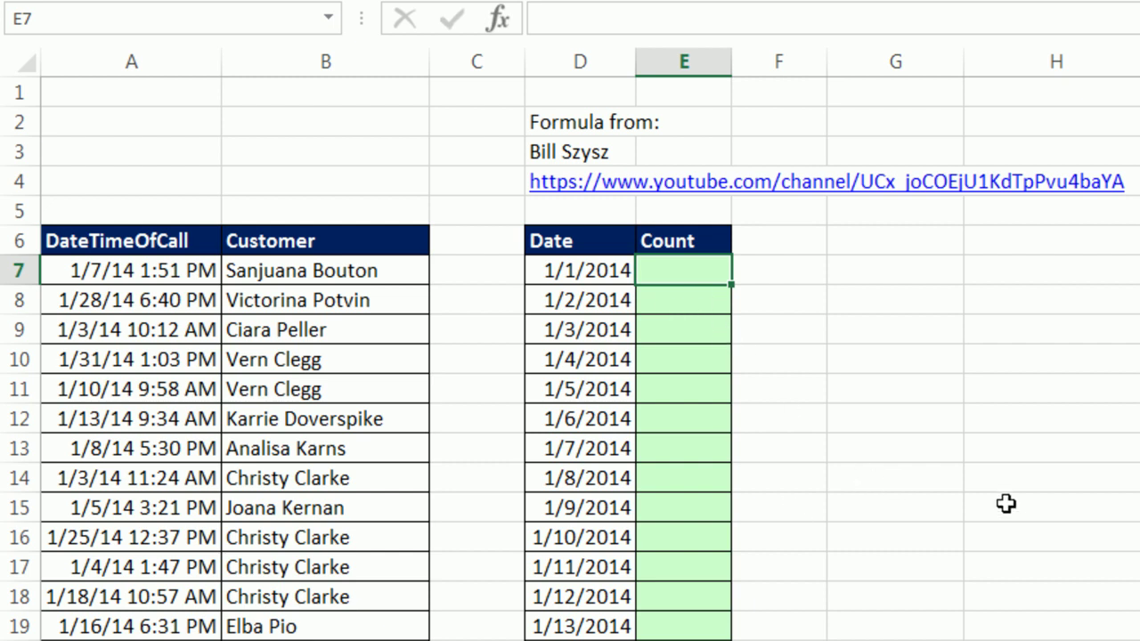
type("=c")
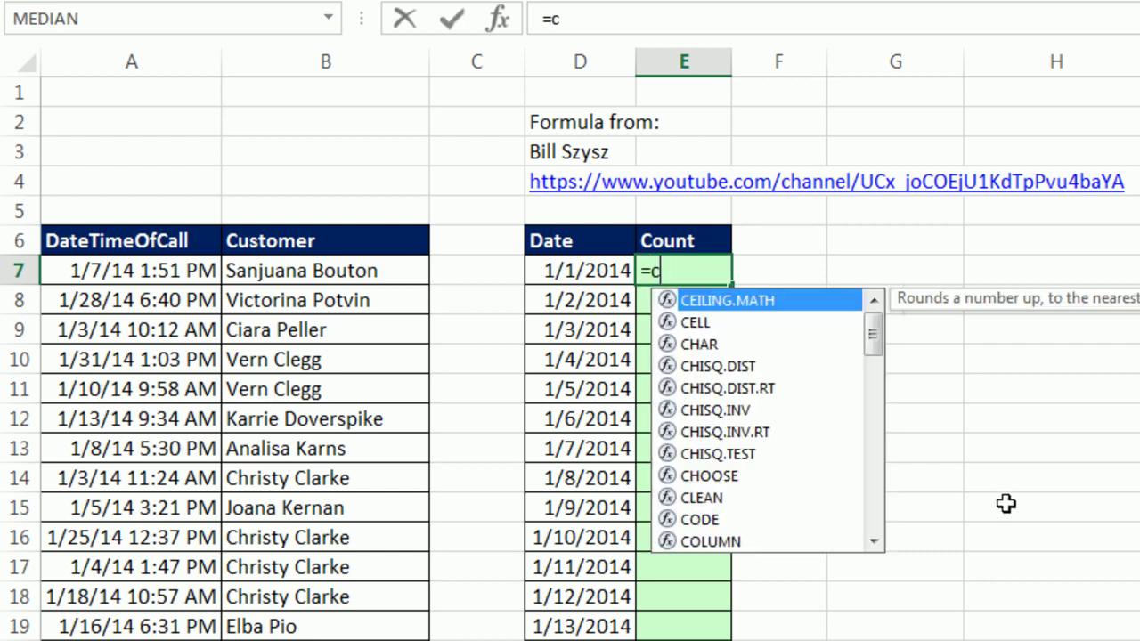
type("ountifs(")
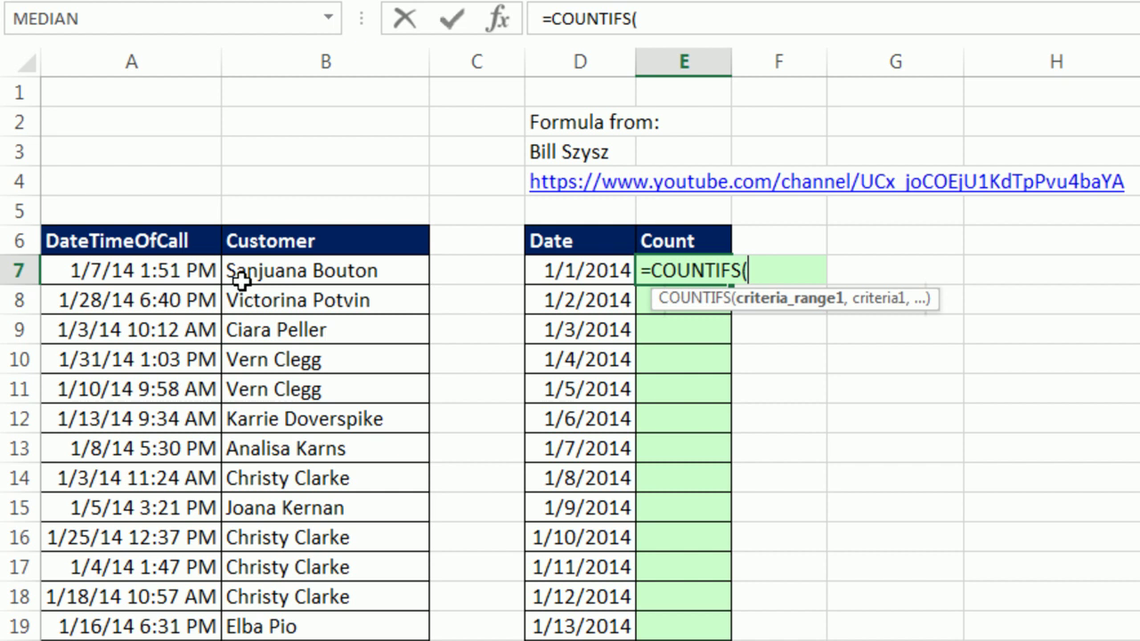
left_click(163, 272)
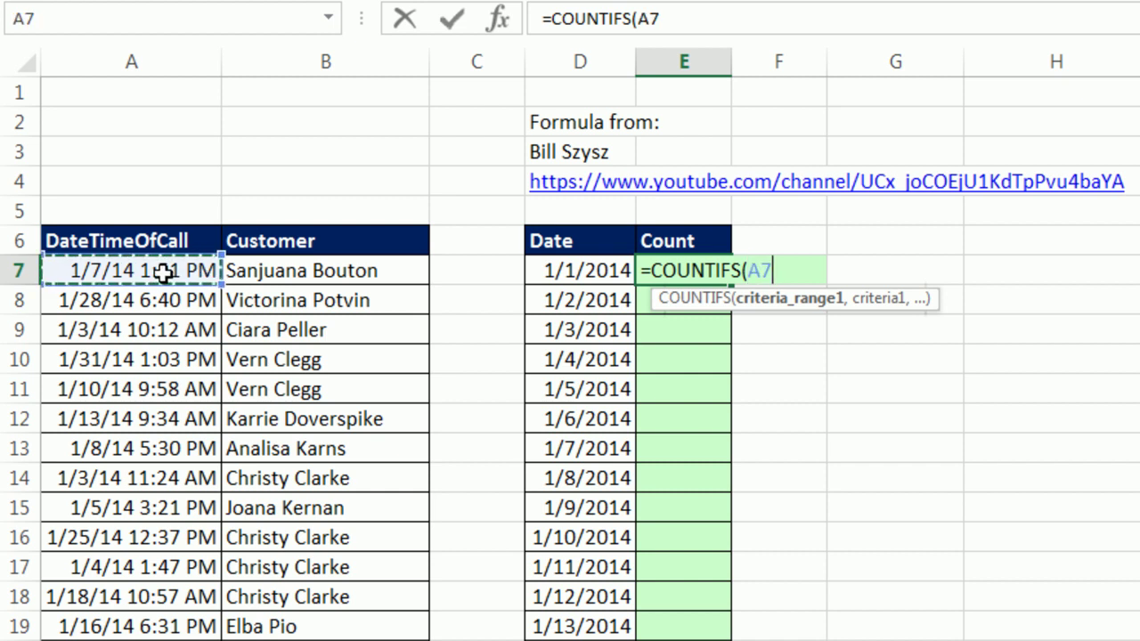
key("ctrl+shift+Down")
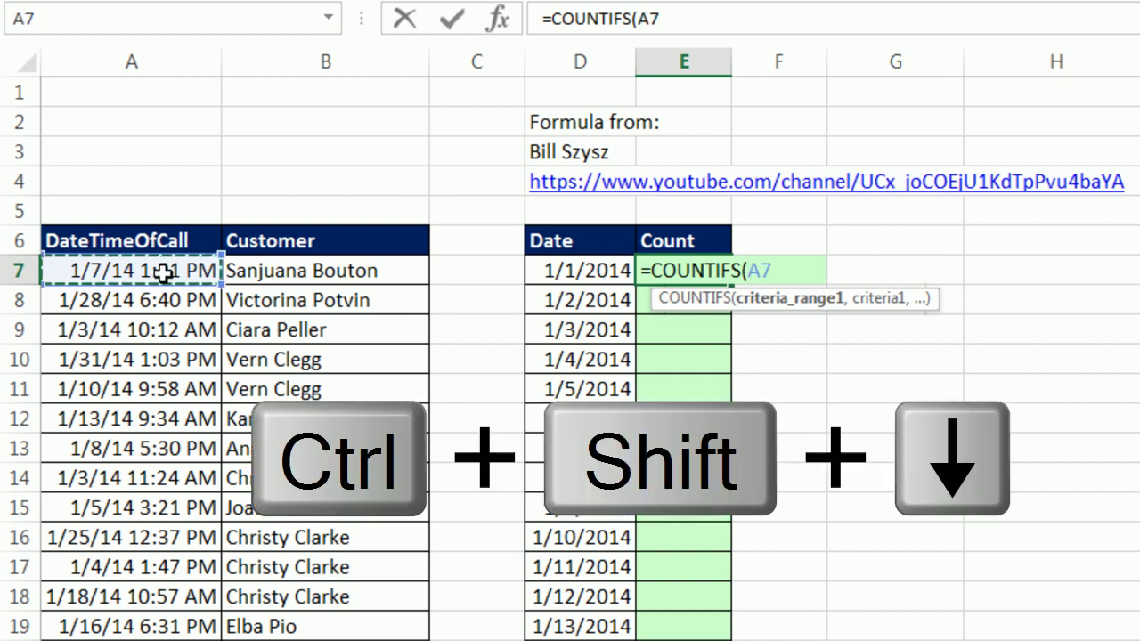
key("F4")
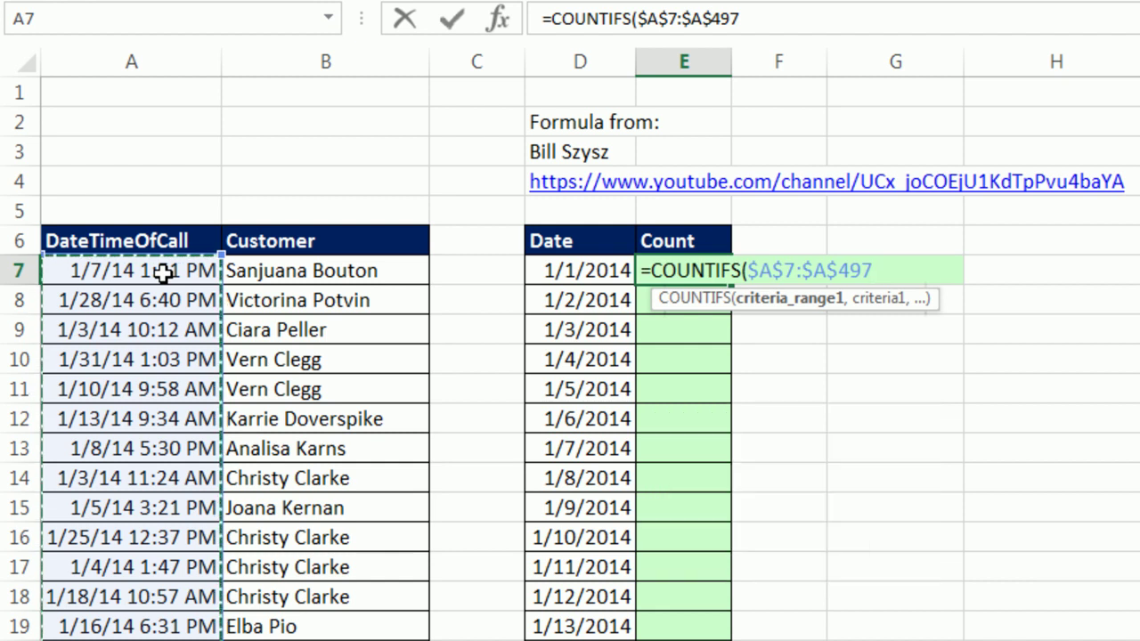
type(",\">=")
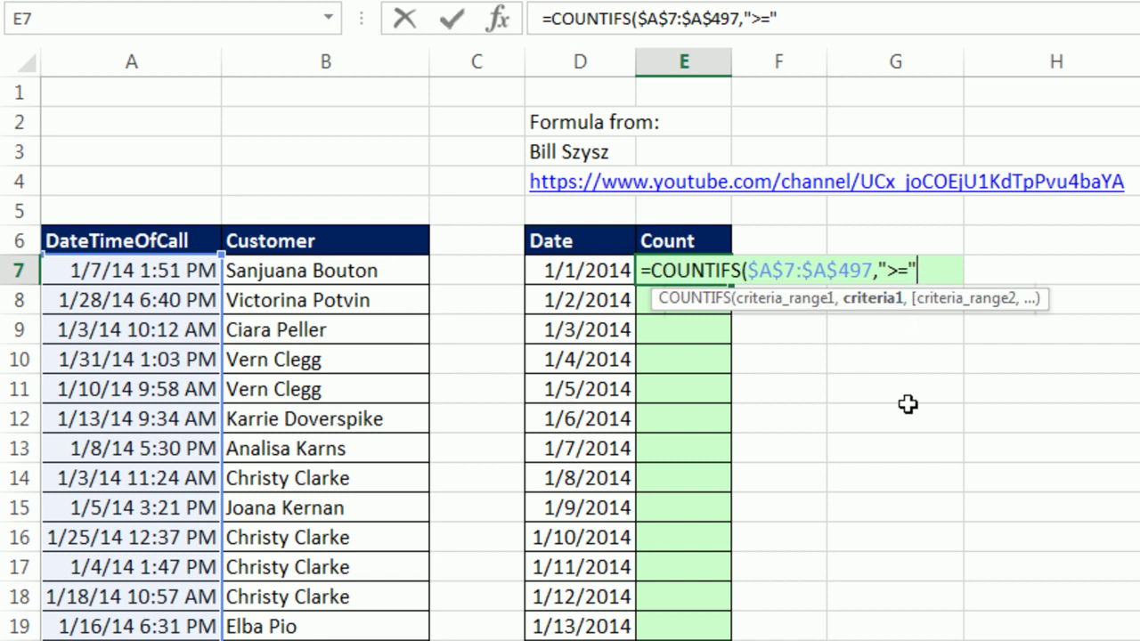
type("&")
left_click(594, 267)
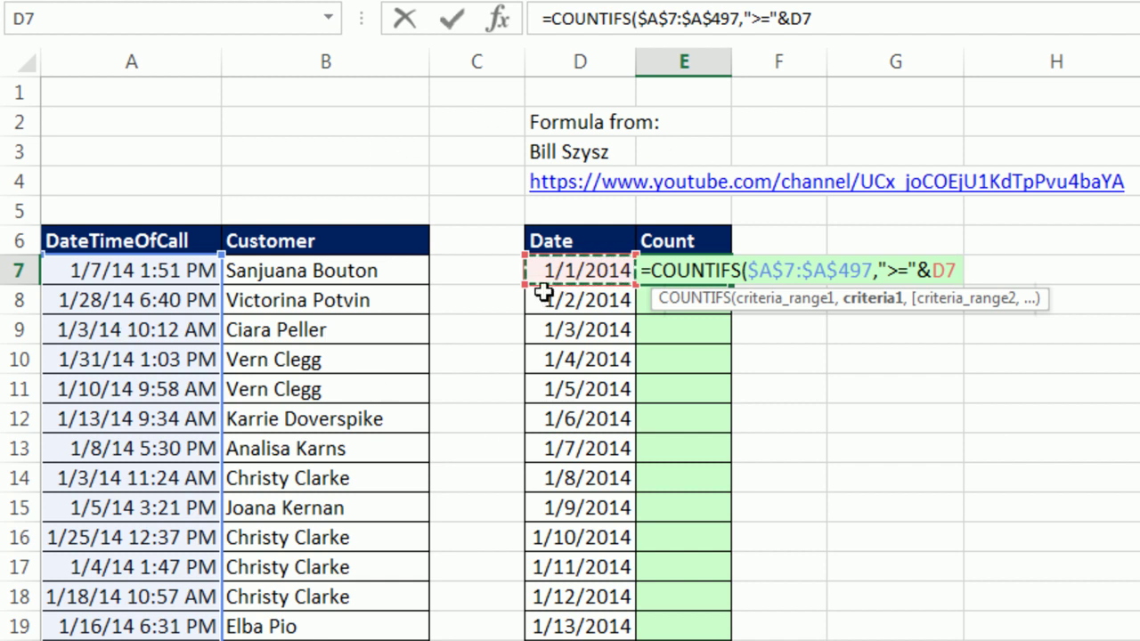
type(",")
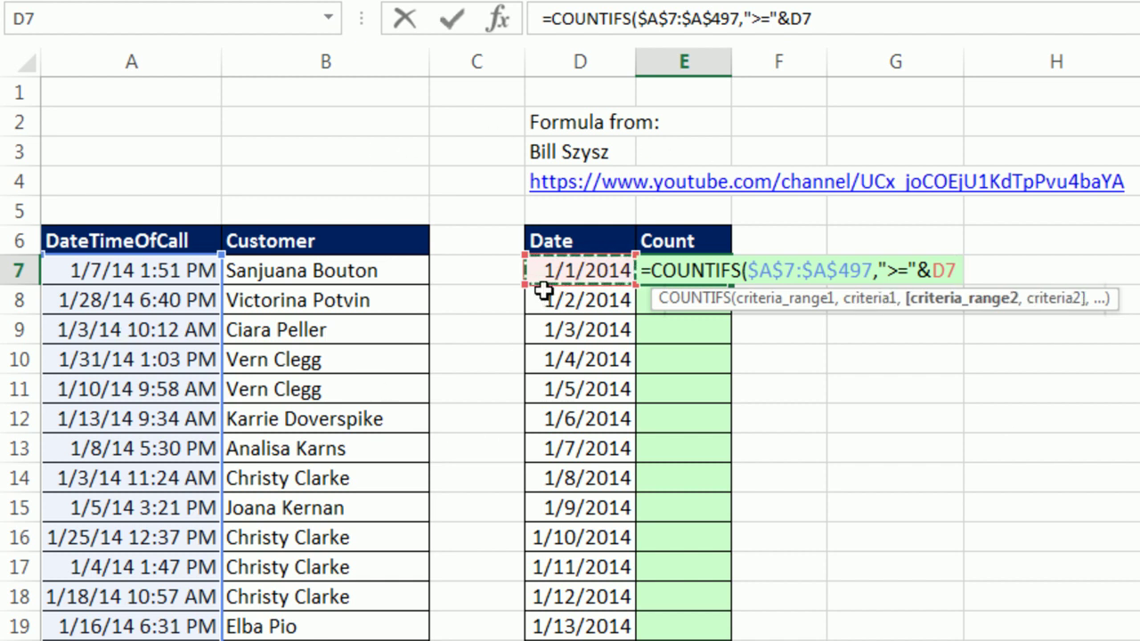
Step: Add the second criterion $A$7:$A$497,"<"&D7+1 and commit E7's formula, returning 18
left_click(155, 274)
key("ctrl+shift+Down")
key("F4")
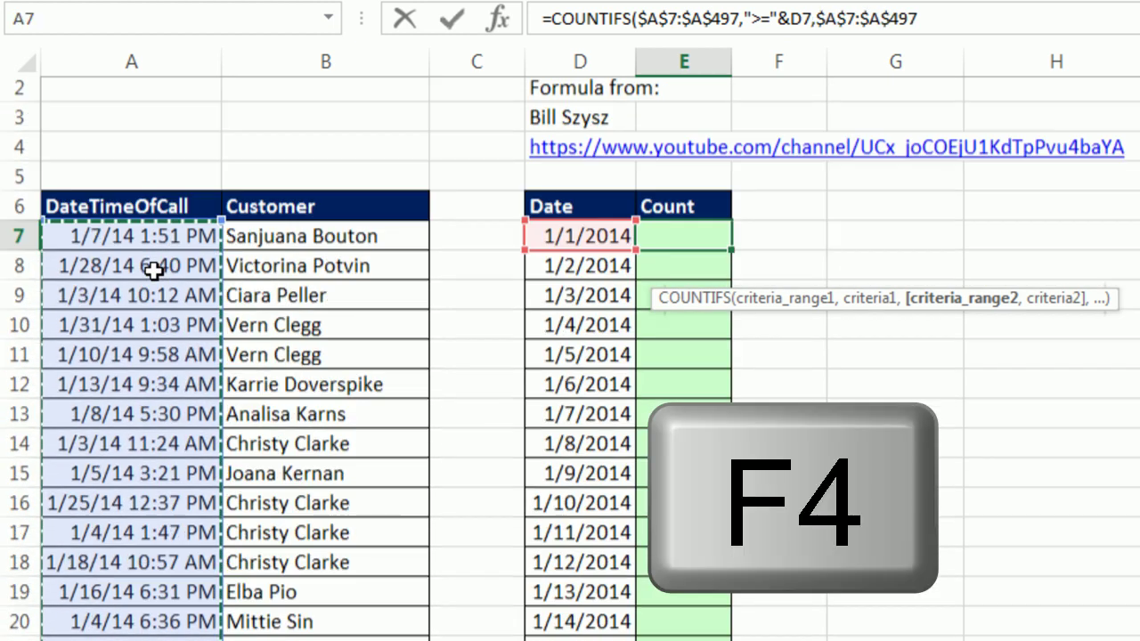
type(",")
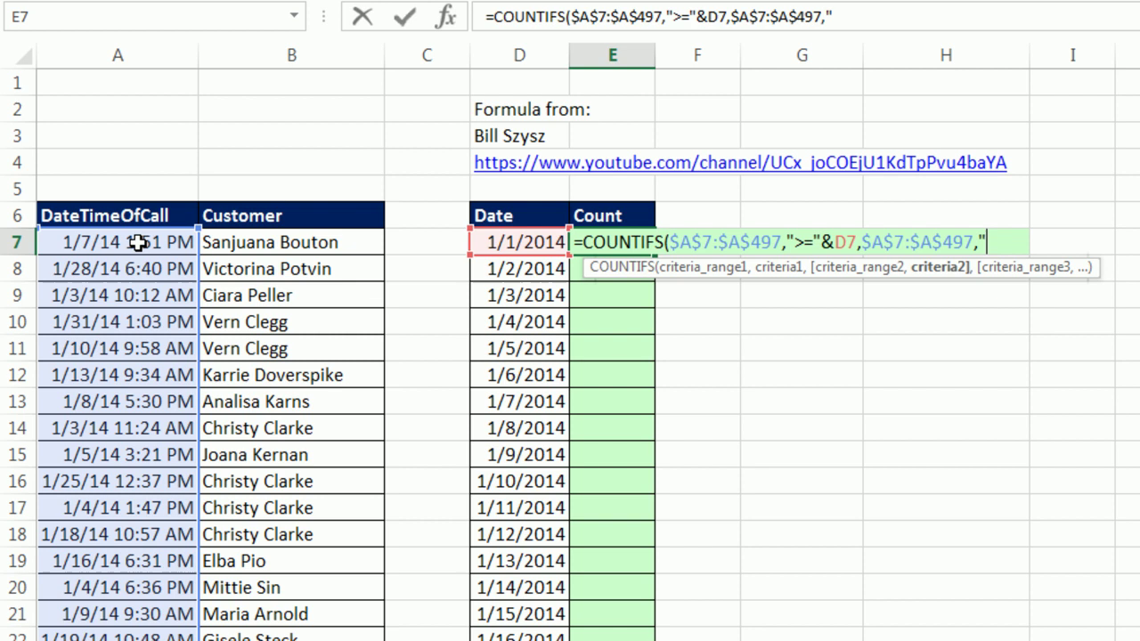
type("\"<=\"&")
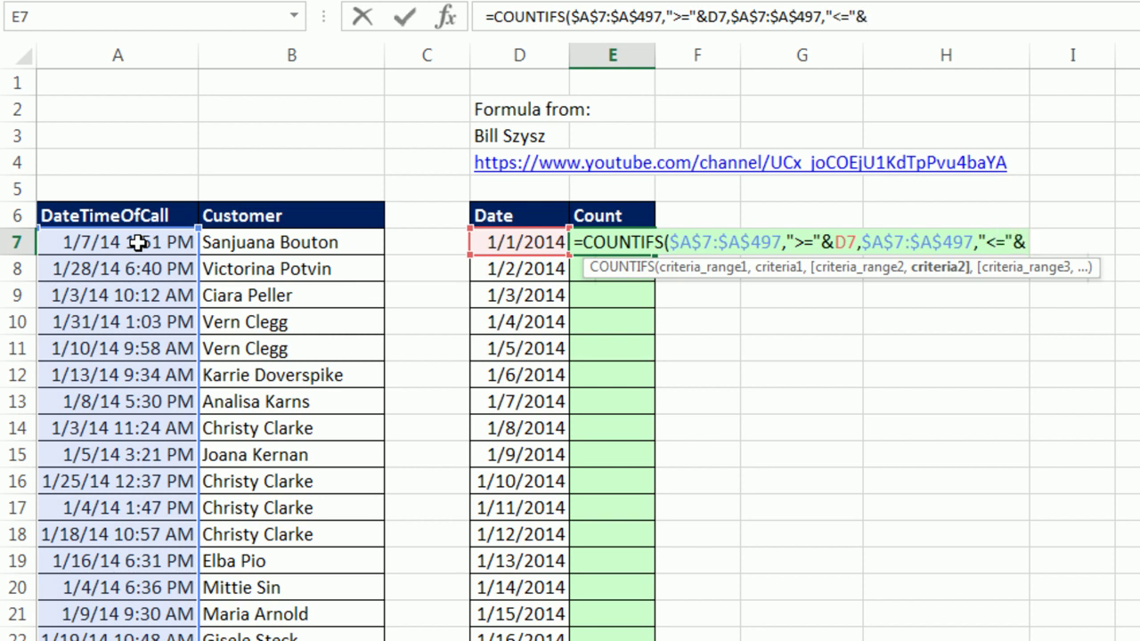
left_click(503, 245)
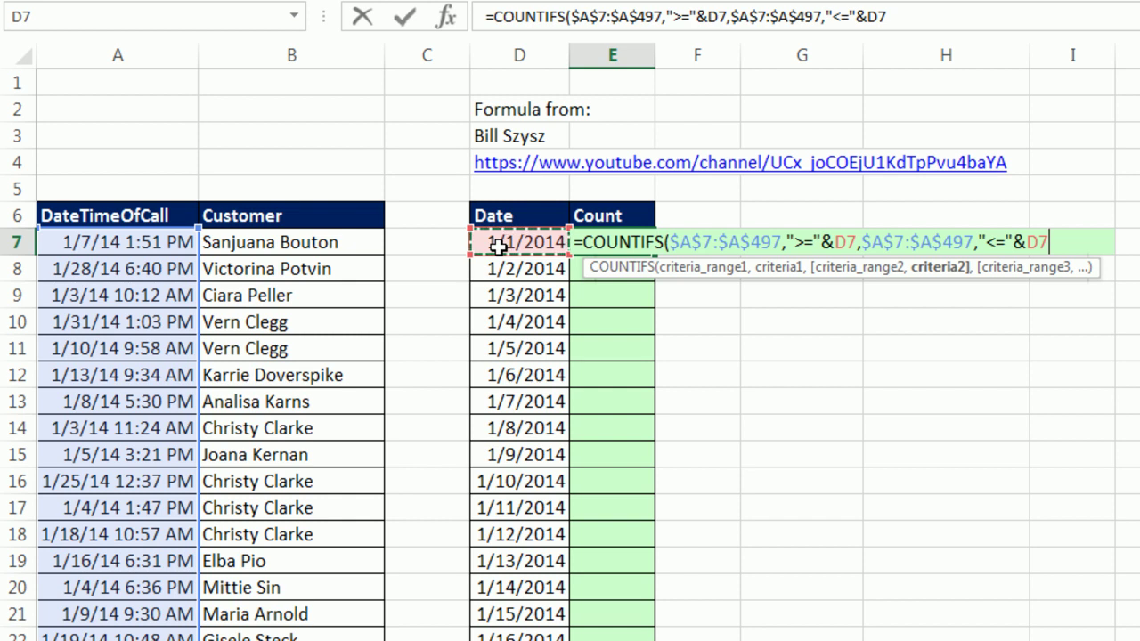
type("+1")
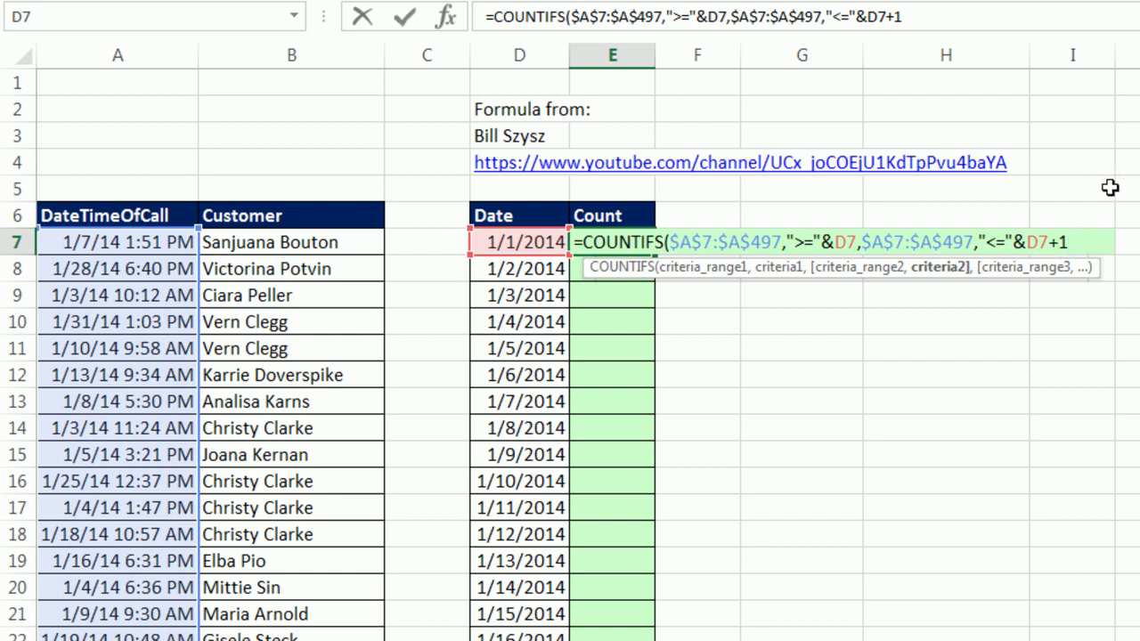
left_click(996, 242)
key("Delete")
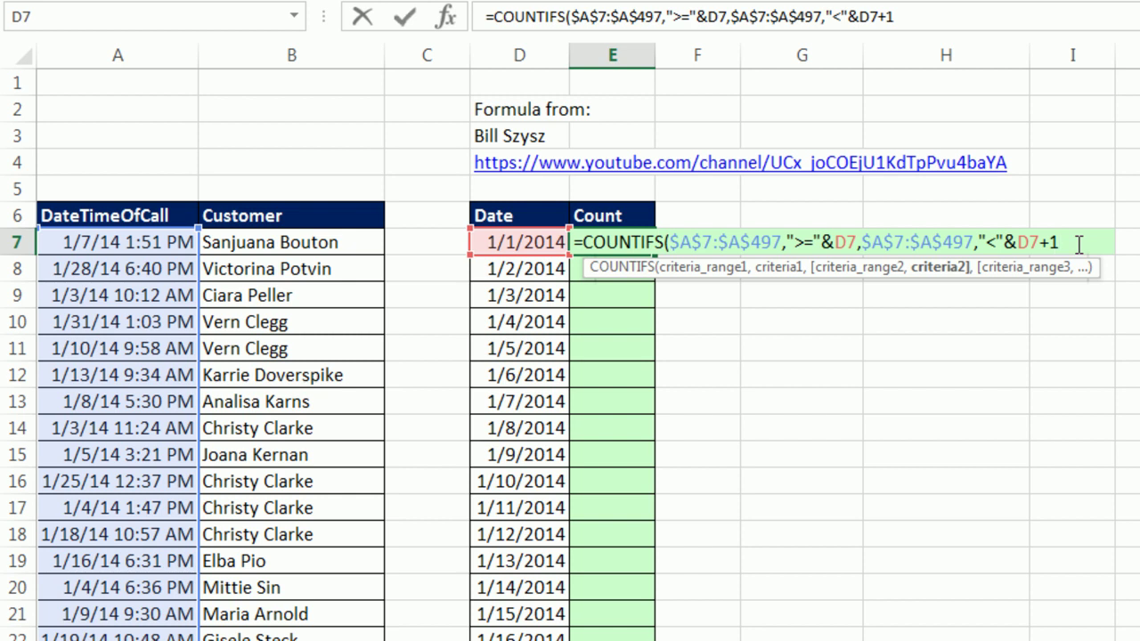
type(")")
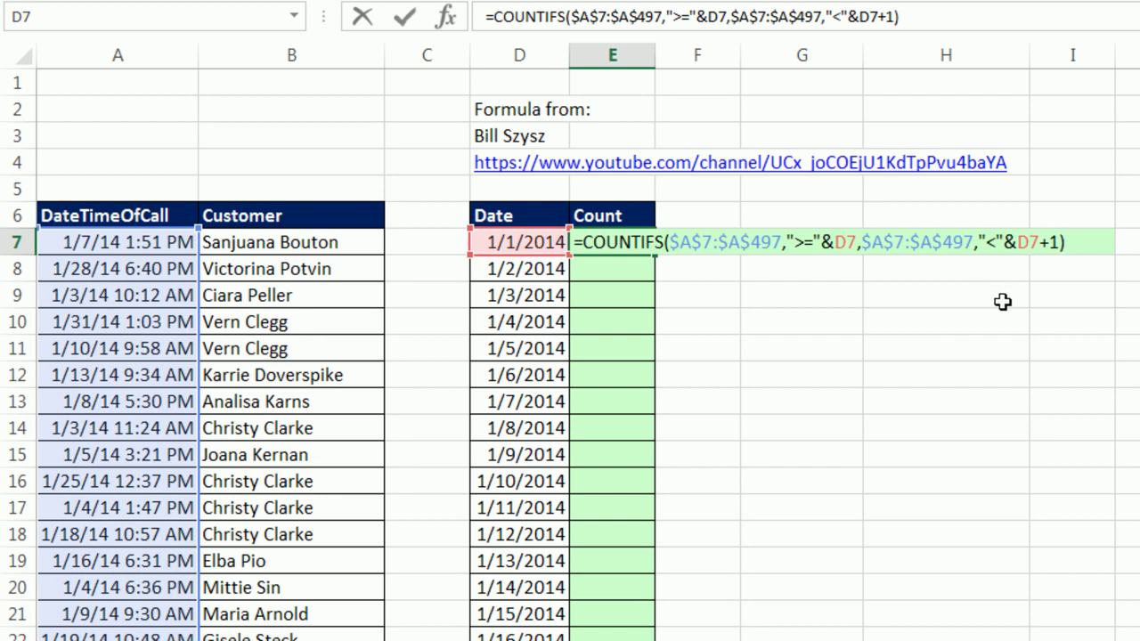
key("ctrl+Return")
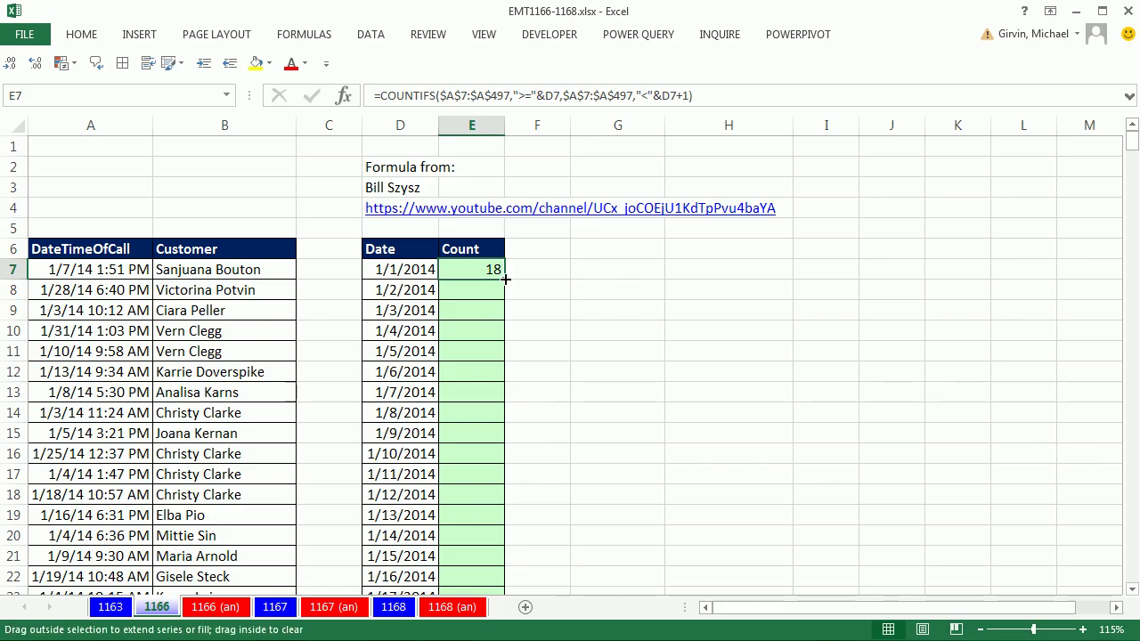
Step: Fill E7's COUNTIFS down the Count column, giving daily totals like 14 and 24, and verify it
double_click(655, 255)
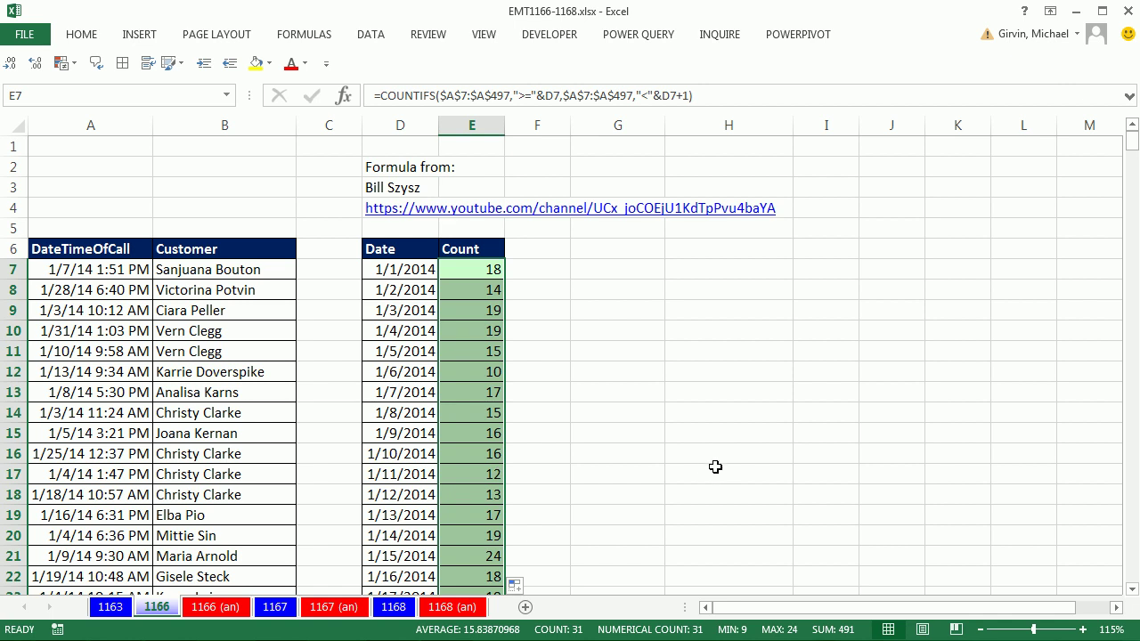
left_click(126, 310)
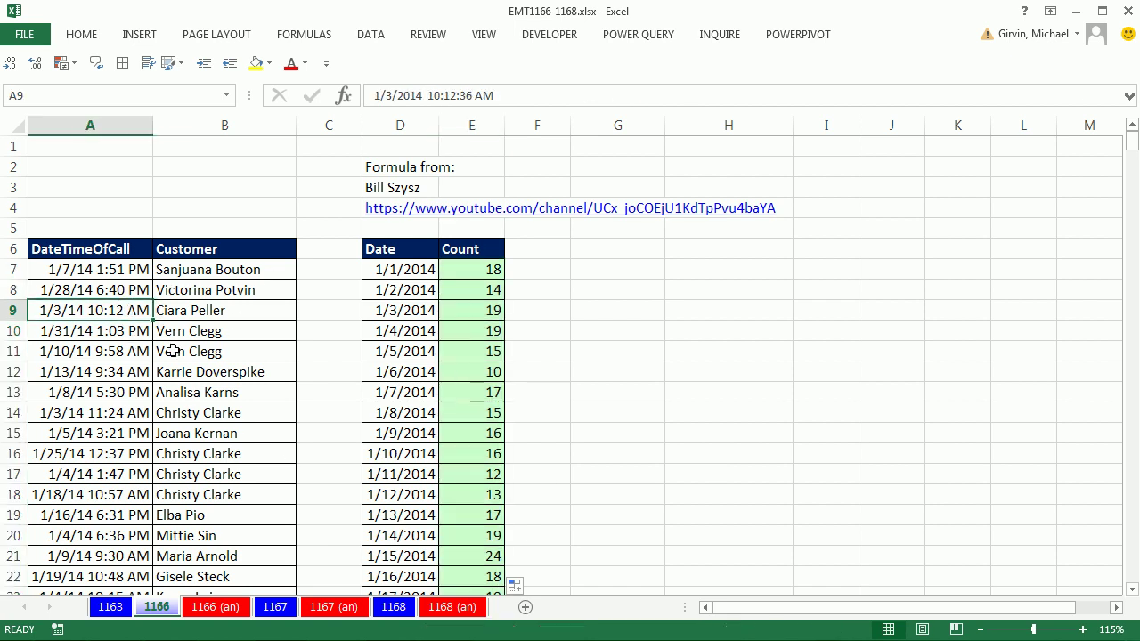
double_click(474, 270)
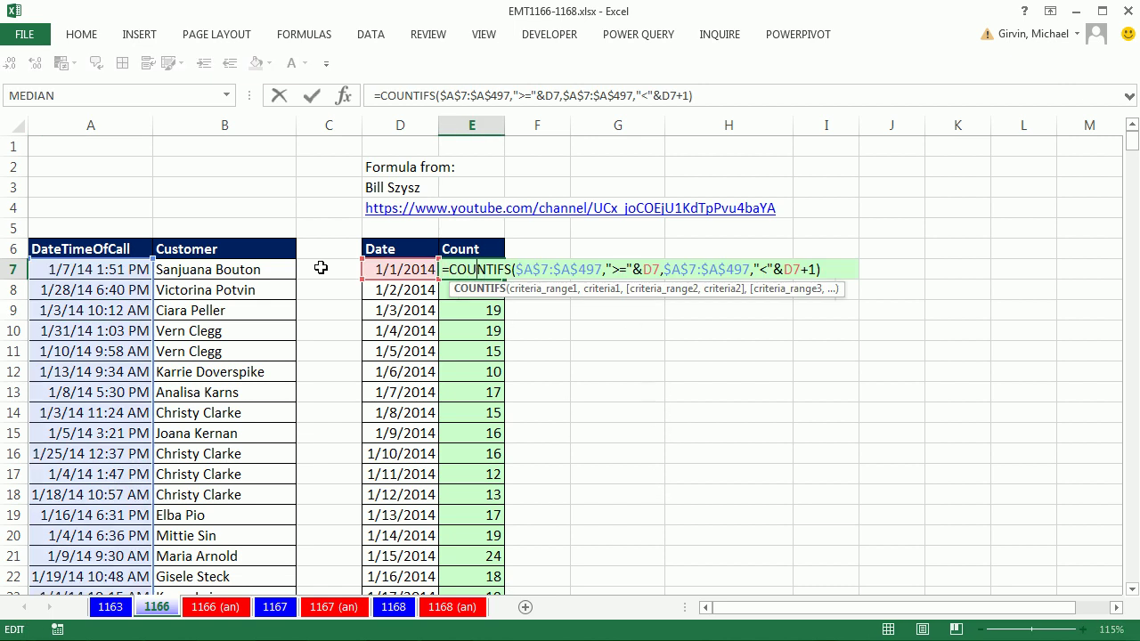
key("Escape")
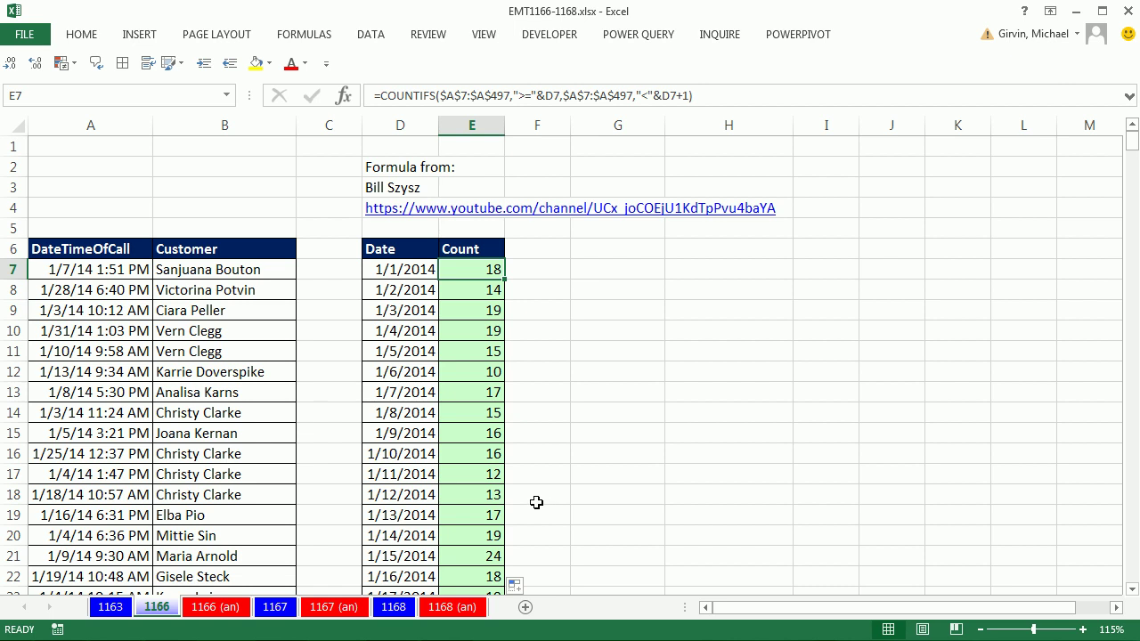
left_click(131, 314)
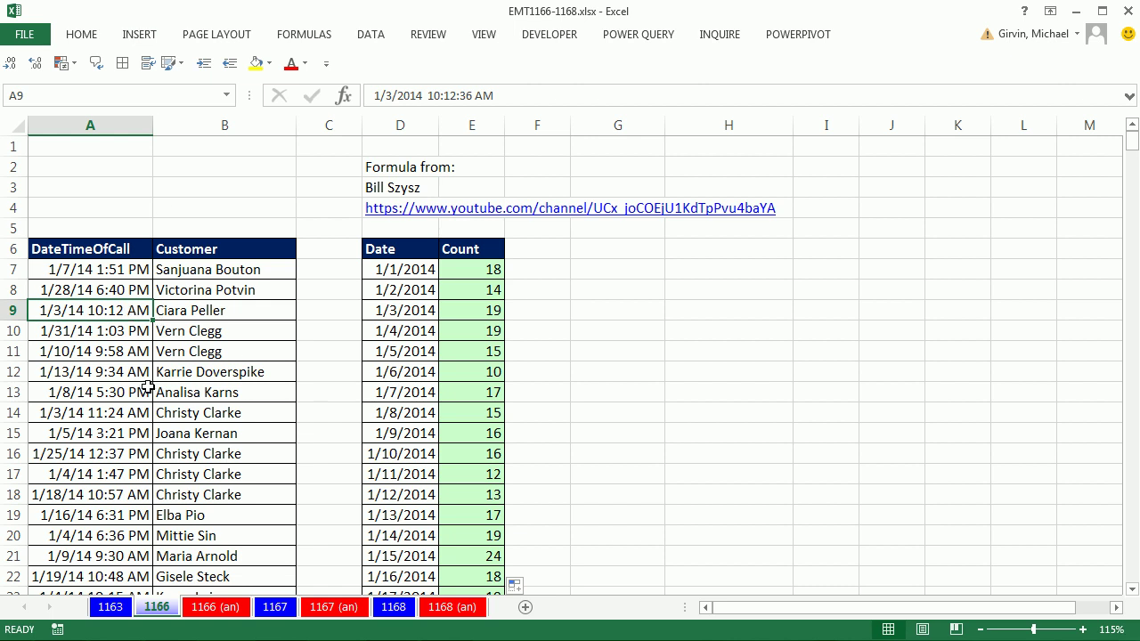
Step: Insert a pivot table from the call data at cell G6 on the existing 1166 sheet
left_click(130, 41)
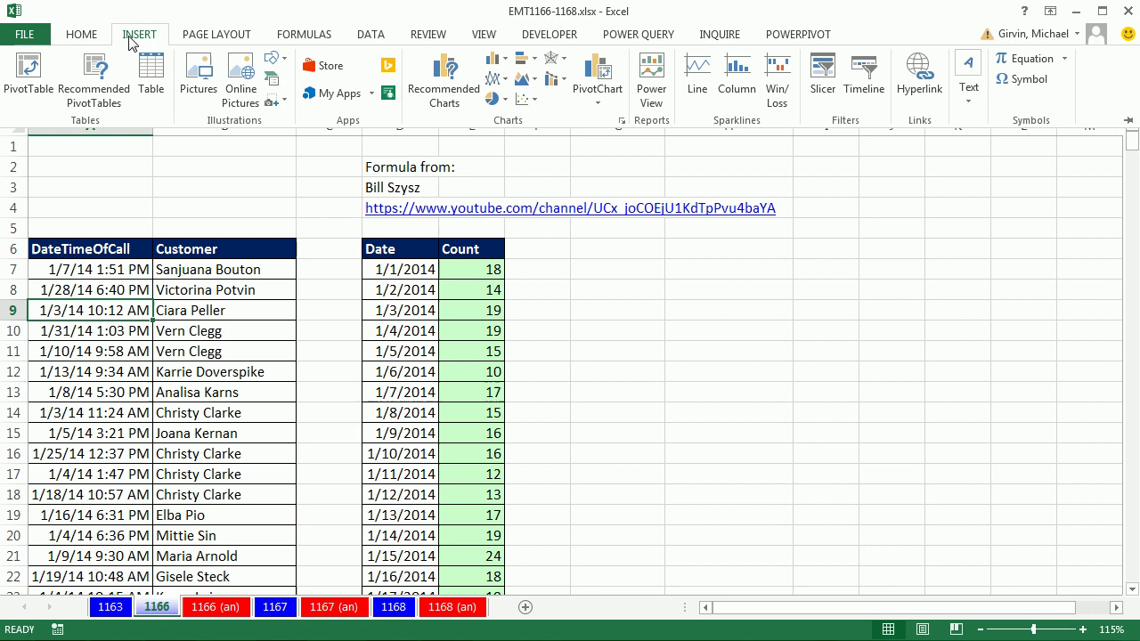
left_click(19, 81)
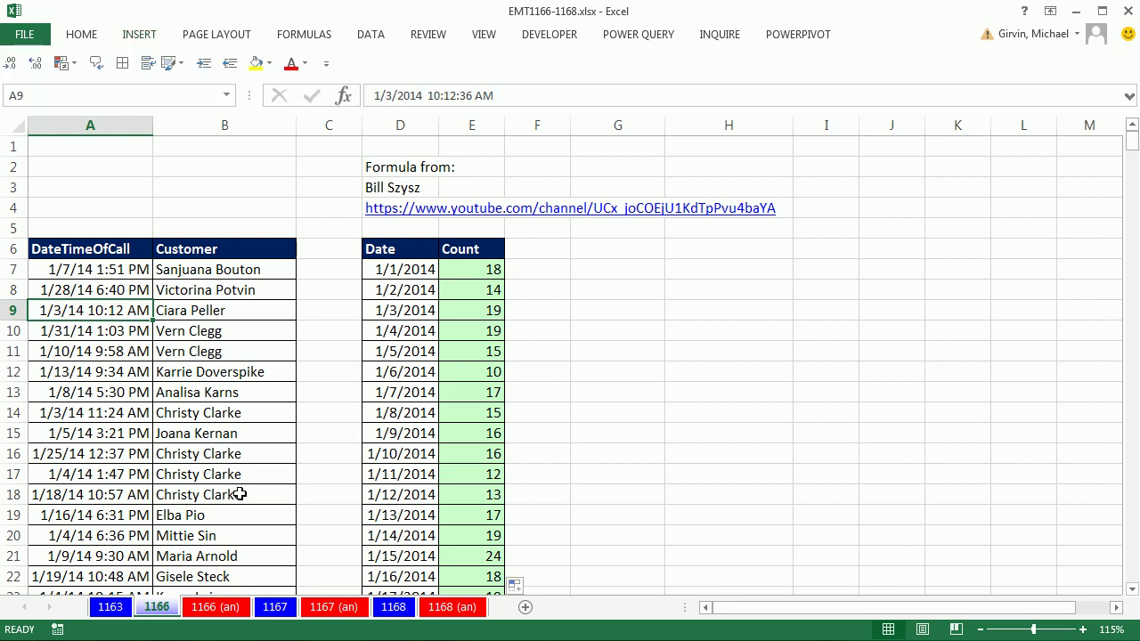
key("alt")
key("n")
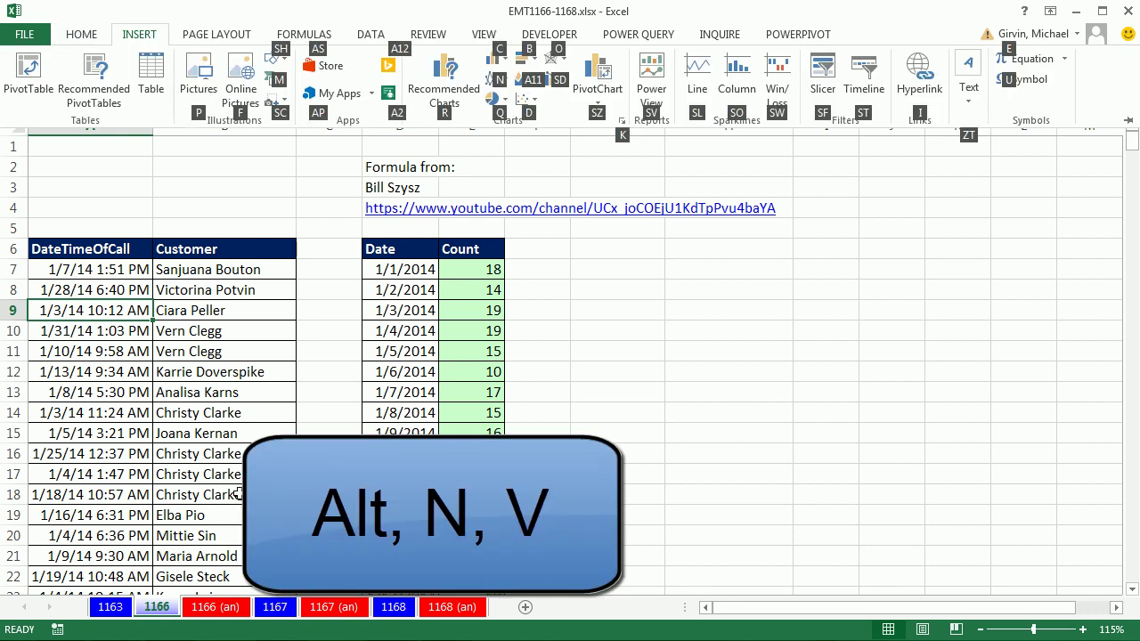
key("v")
left_click_drag(316, 142, 765, 121)
scroll(768, 239, "up", 2)
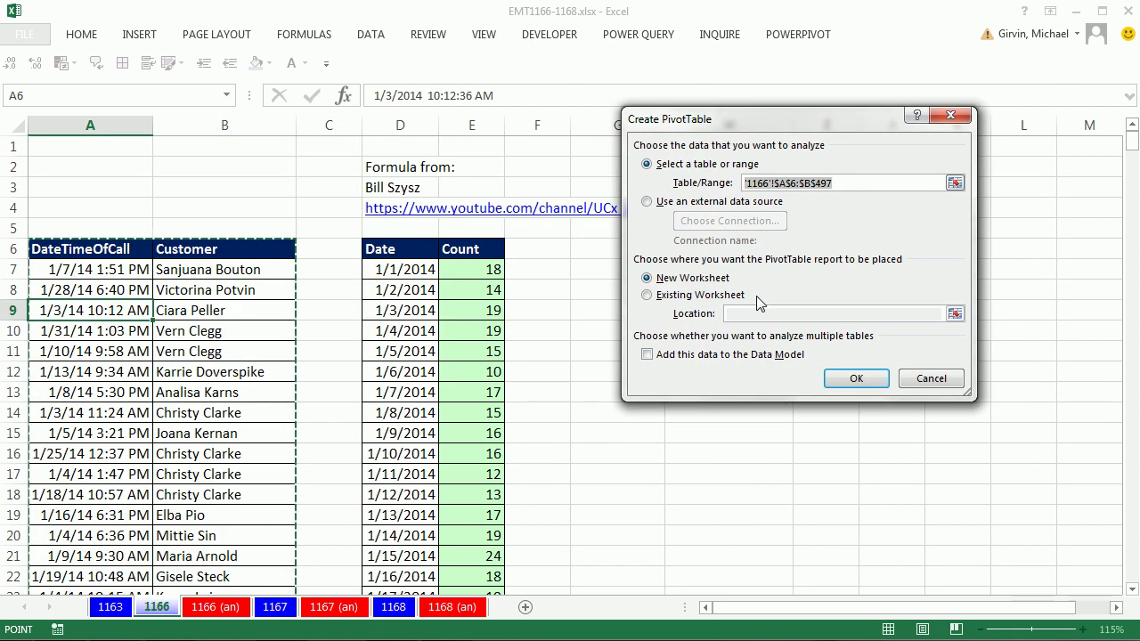
left_click(653, 295)
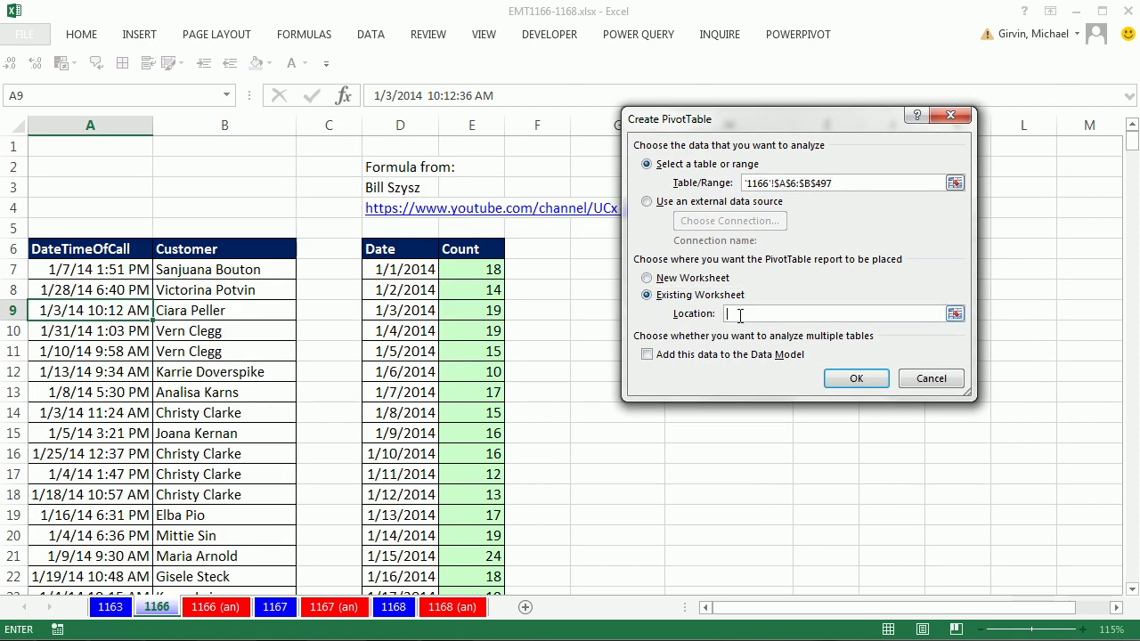
left_click(617, 251)
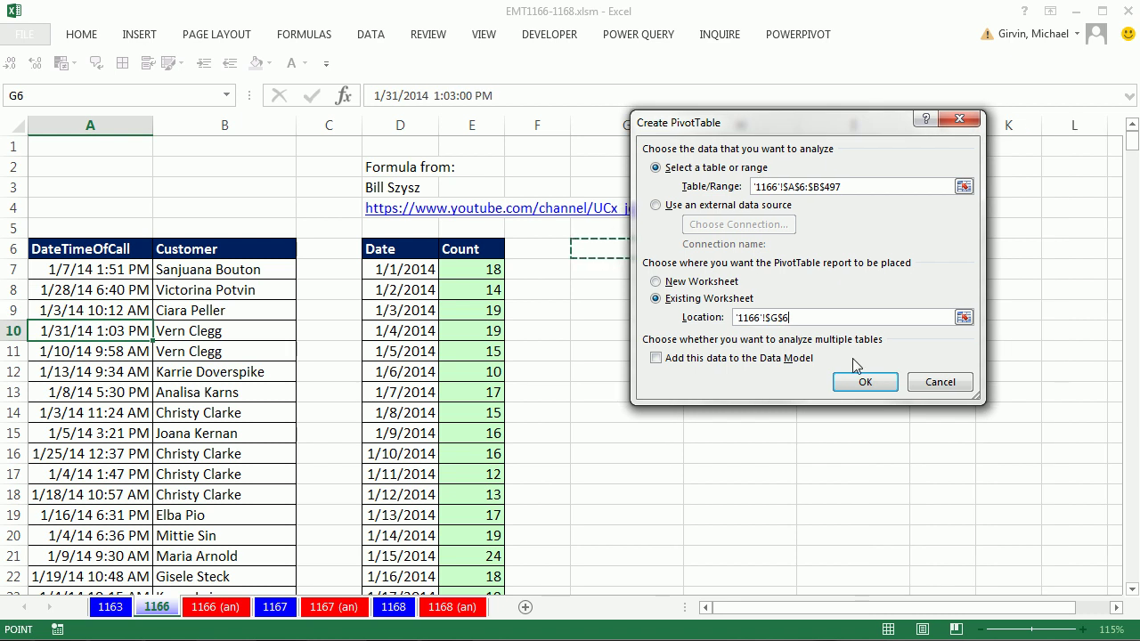
left_click(865, 382)
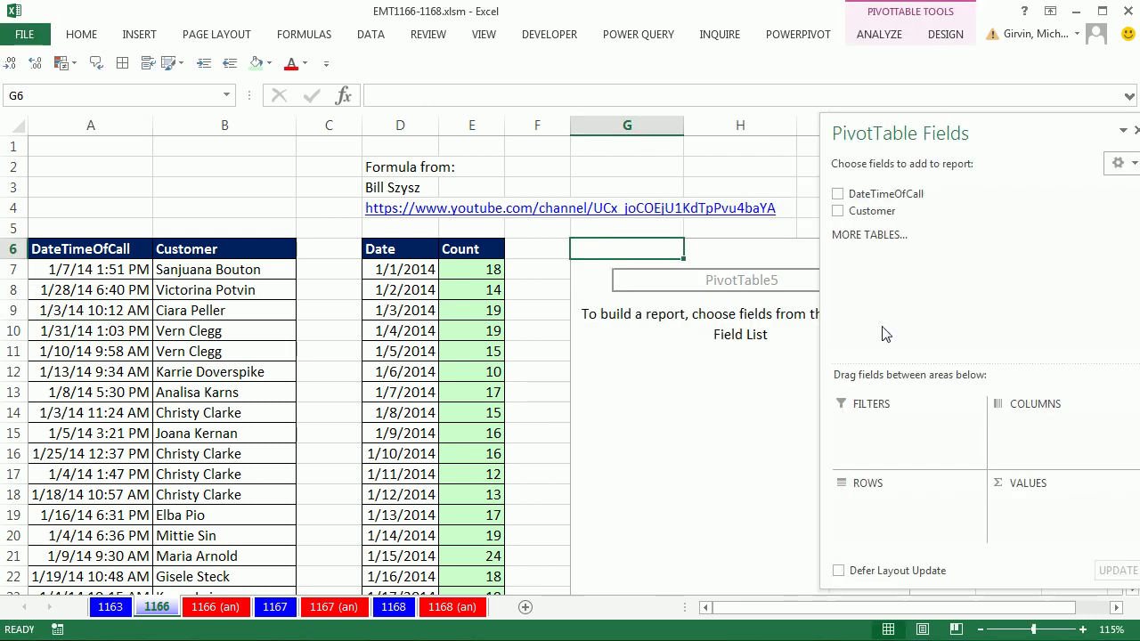
Step: Put DateTimeOfCall in the pivot's Rows, grouped by Days only, so labels read 1-Jan, 2-Jan onward
left_click_drag(858, 193, 908, 525)
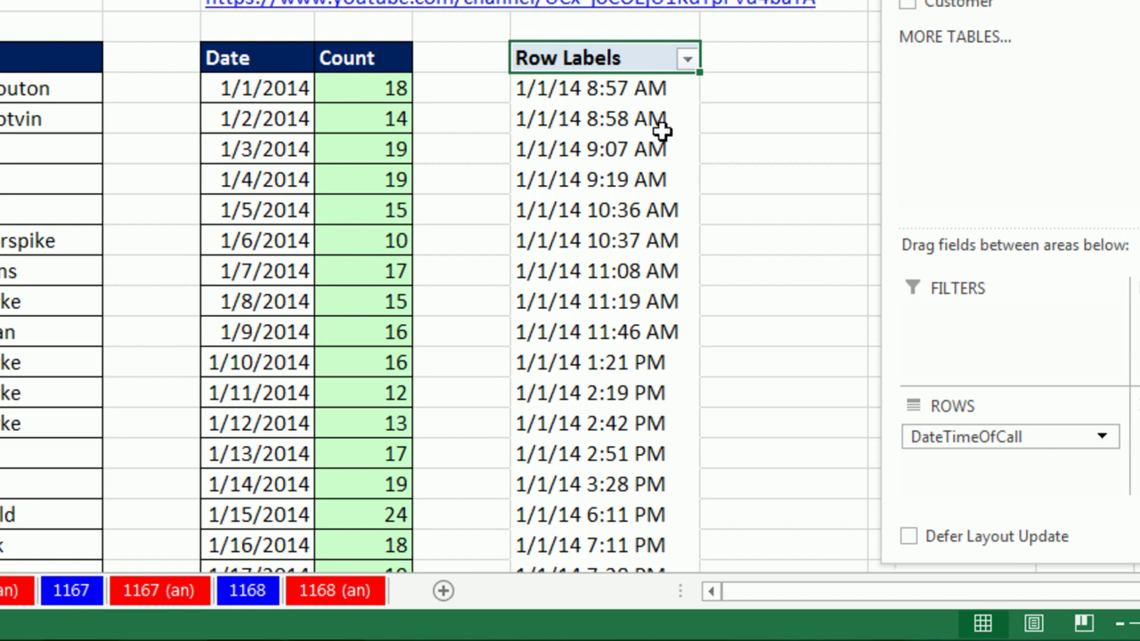
right_click(571, 127)
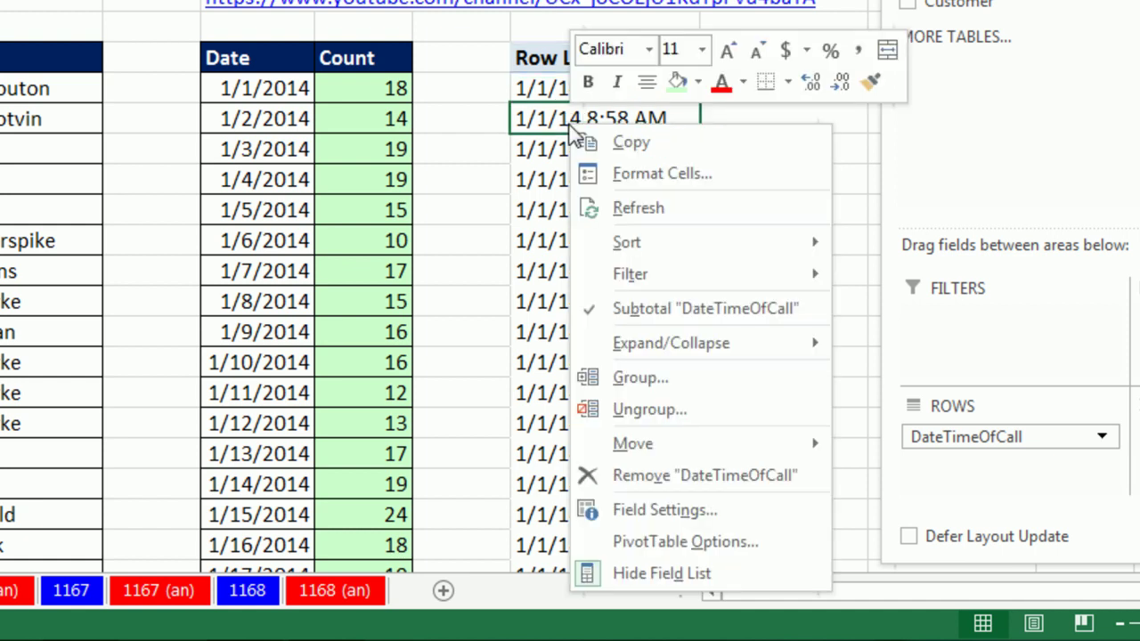
left_click(638, 378)
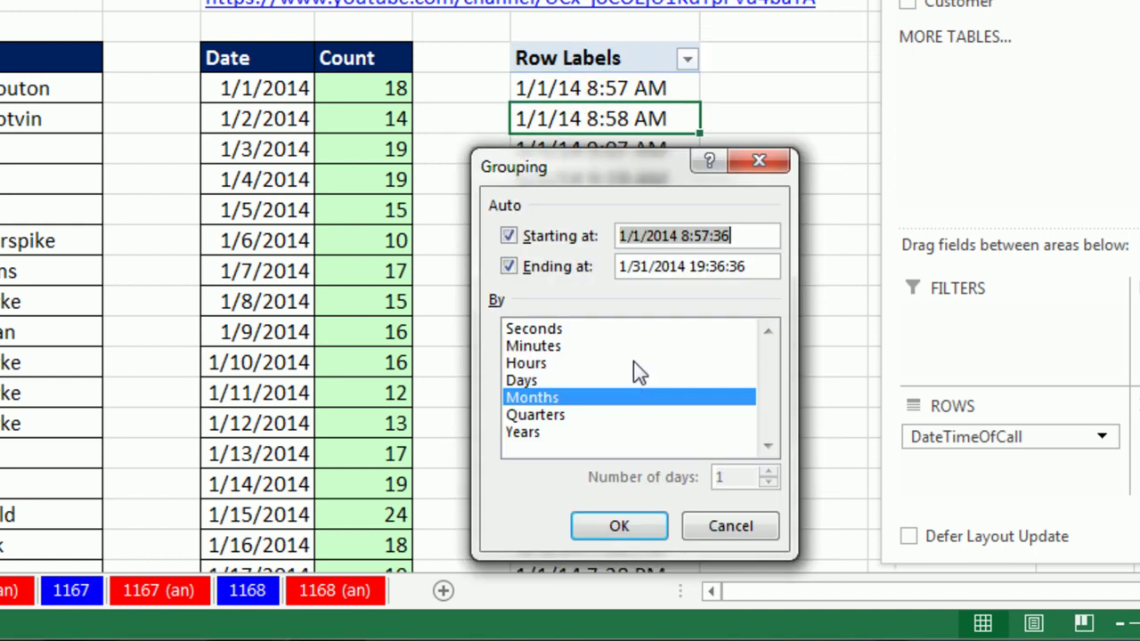
left_click(520, 379)
left_click(526, 393)
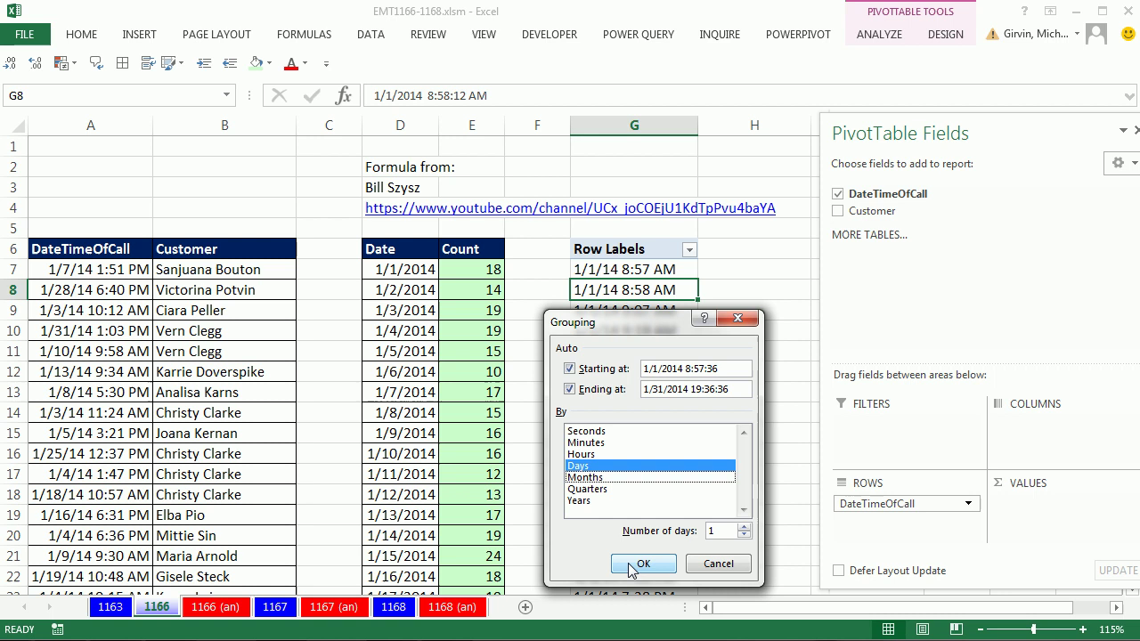
left_click(606, 529)
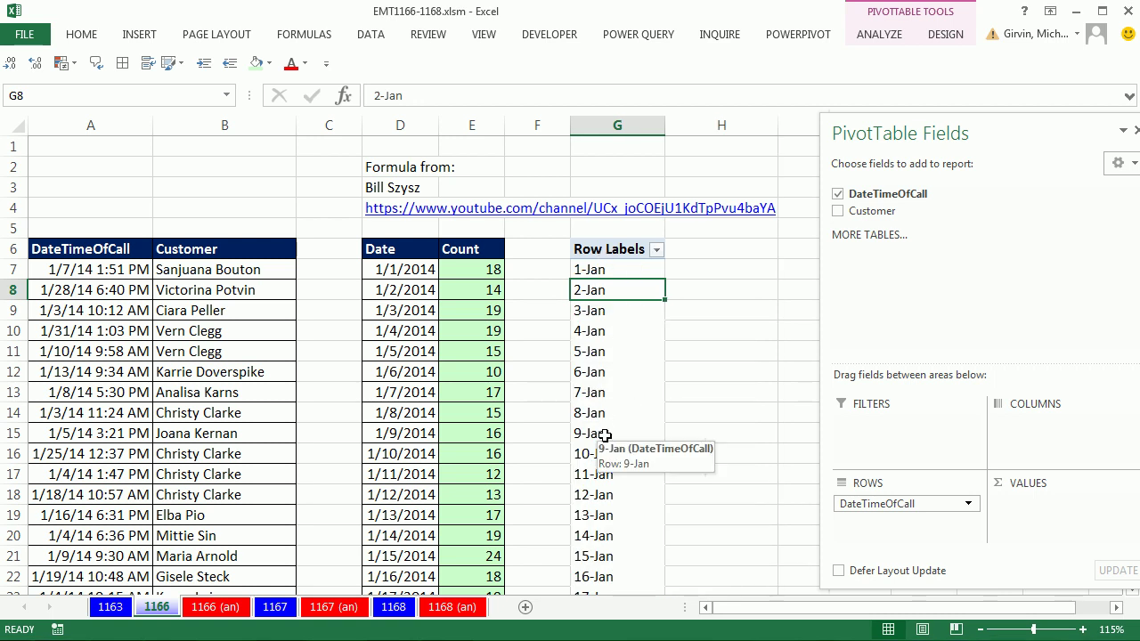
Step: Add a count of DateTimeOfCall to the pivot's Values and show the report in Outline Form
left_click_drag(848, 195, 1033, 495)
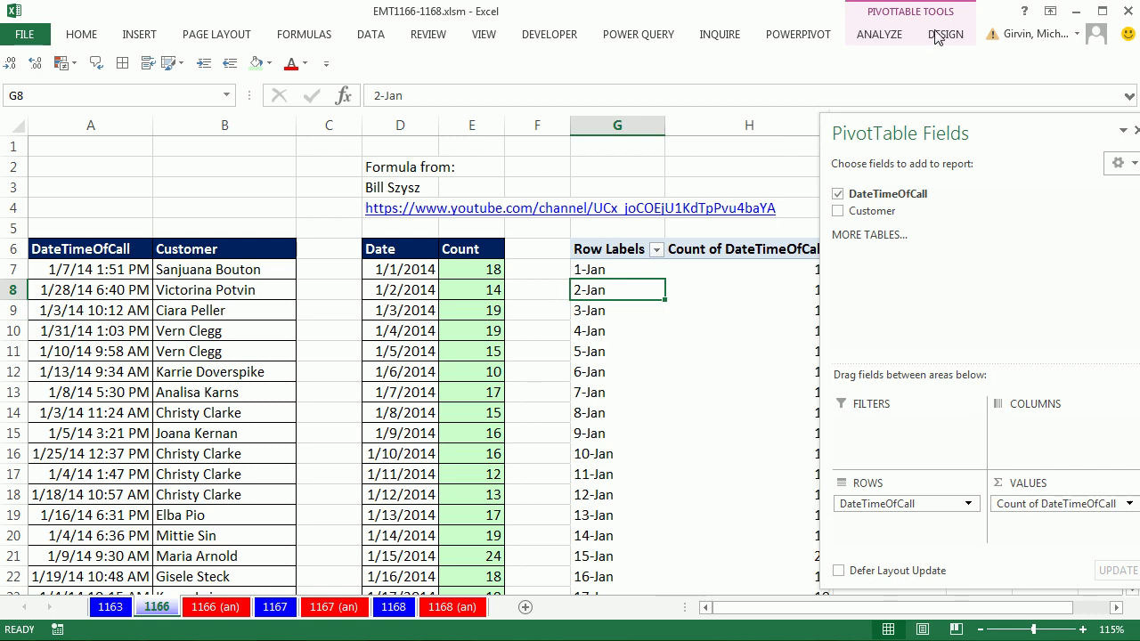
left_click_drag(966, 125, 1102, 125)
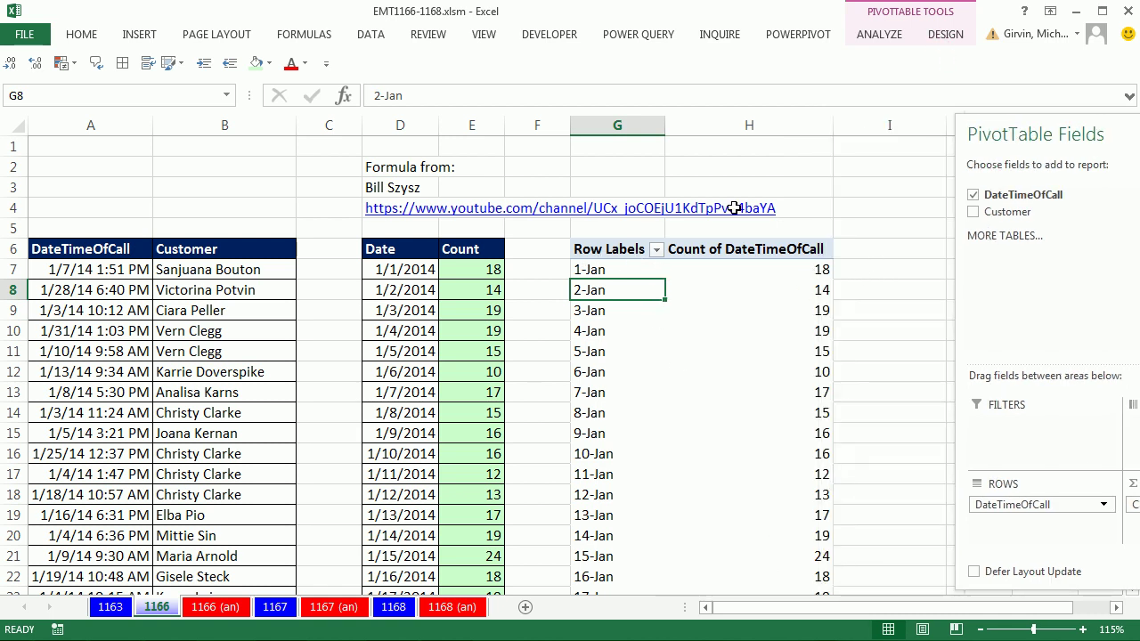
left_click(945, 34)
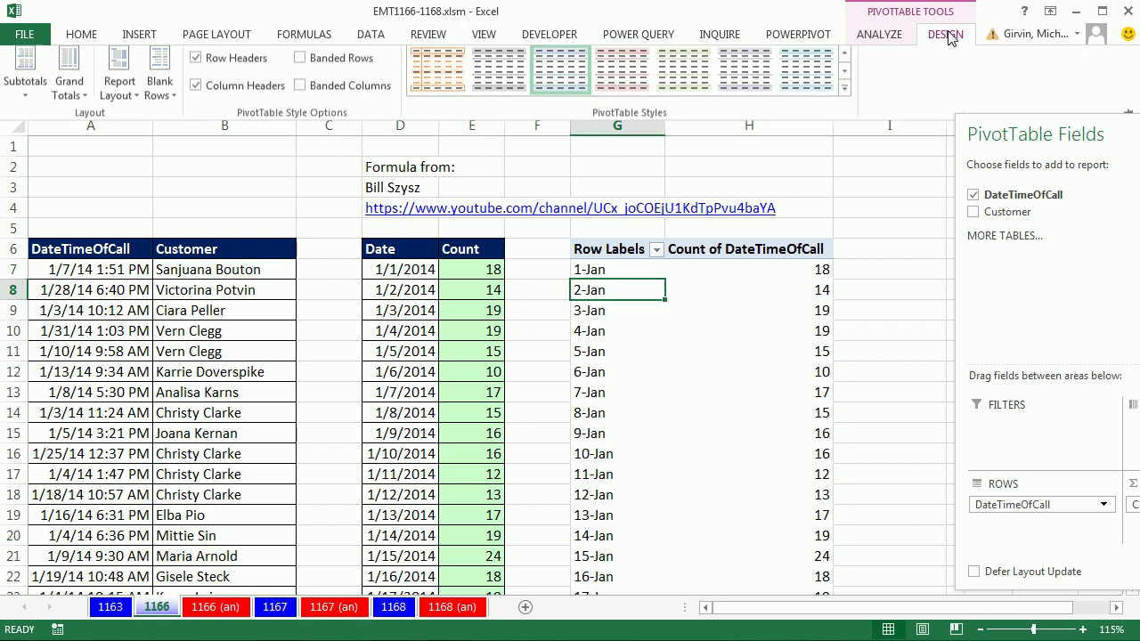
left_click(122, 98)
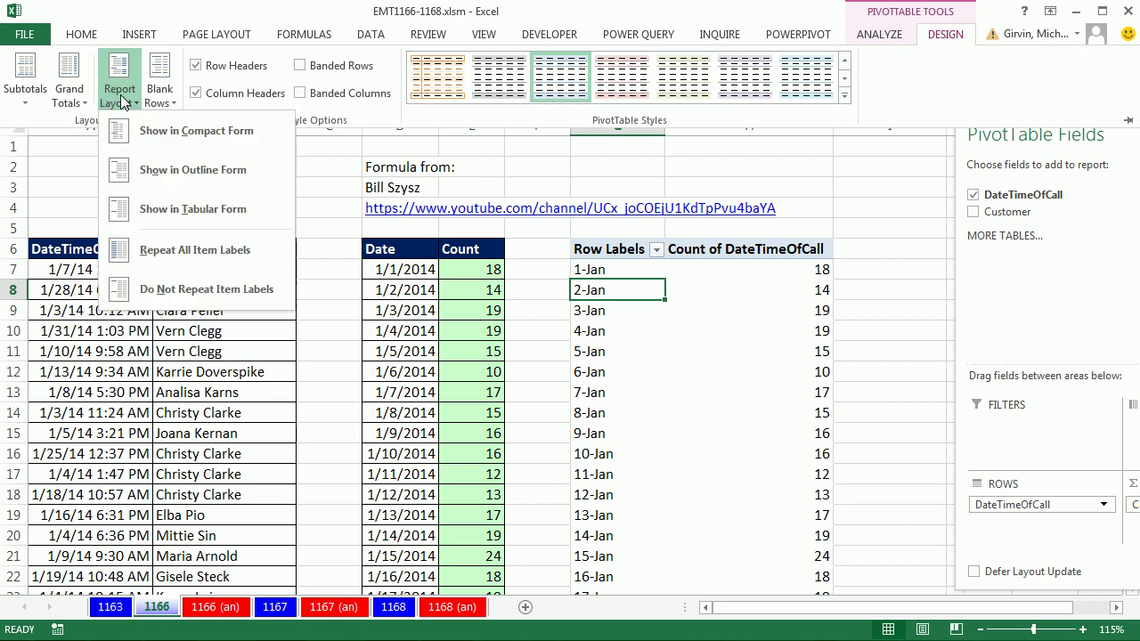
left_click(155, 178)
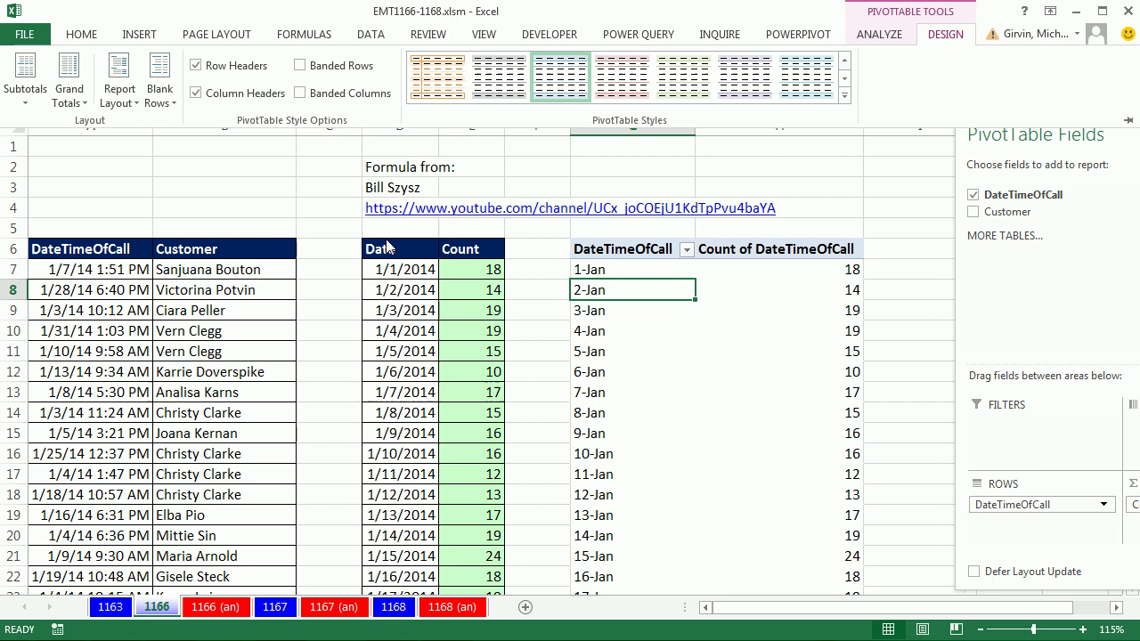
Step: Rename the H6 value header to Count
left_click(730, 253)
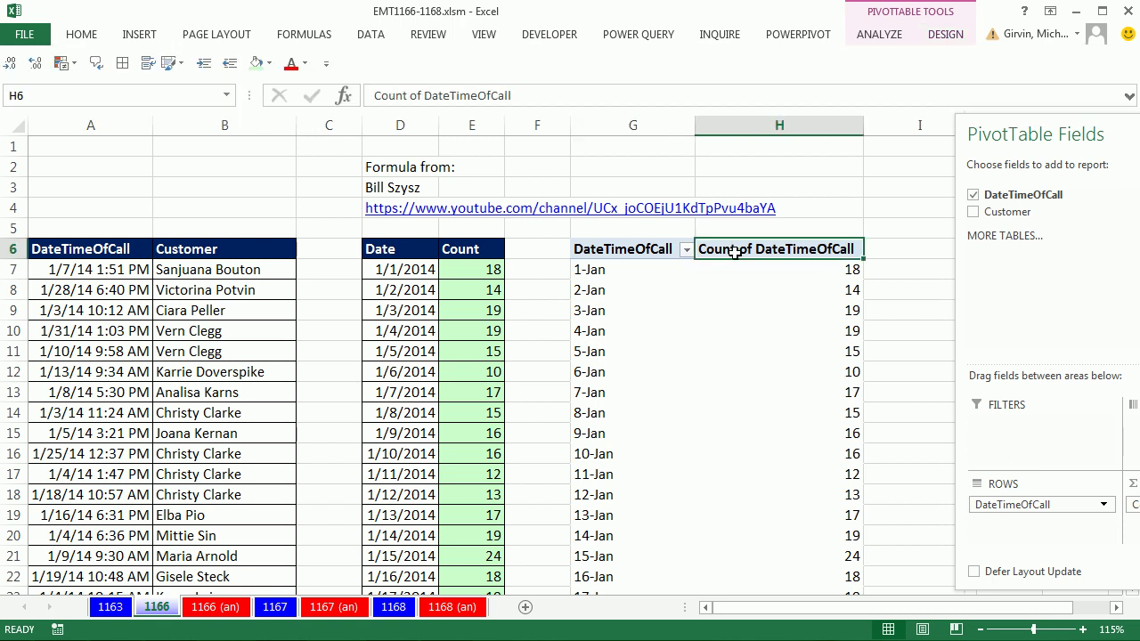
type("Count")
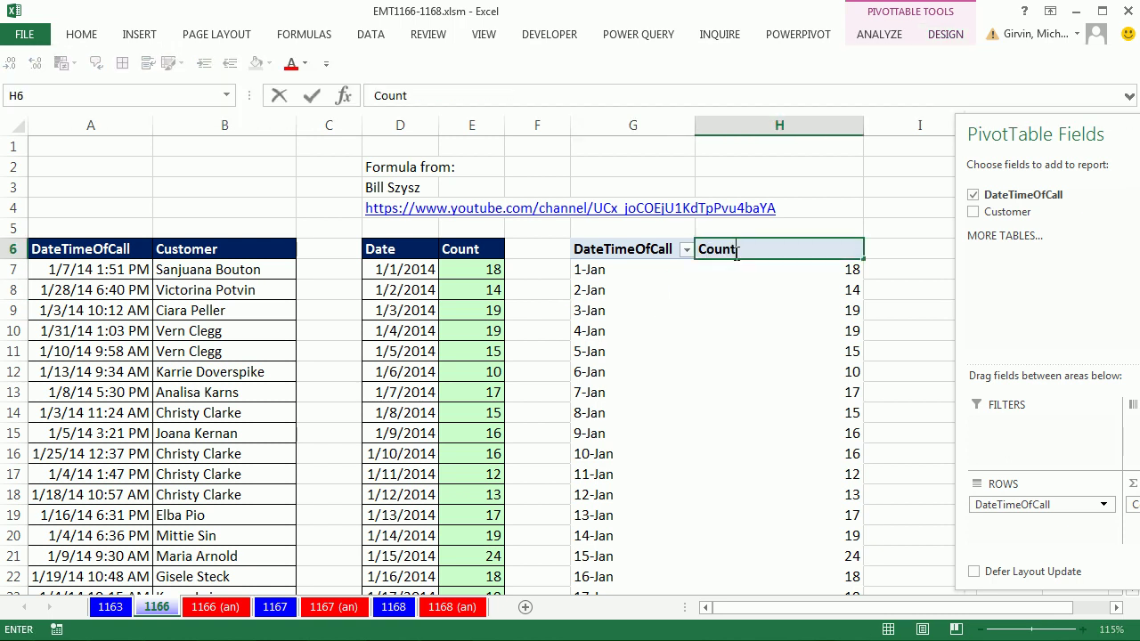
key("Return")
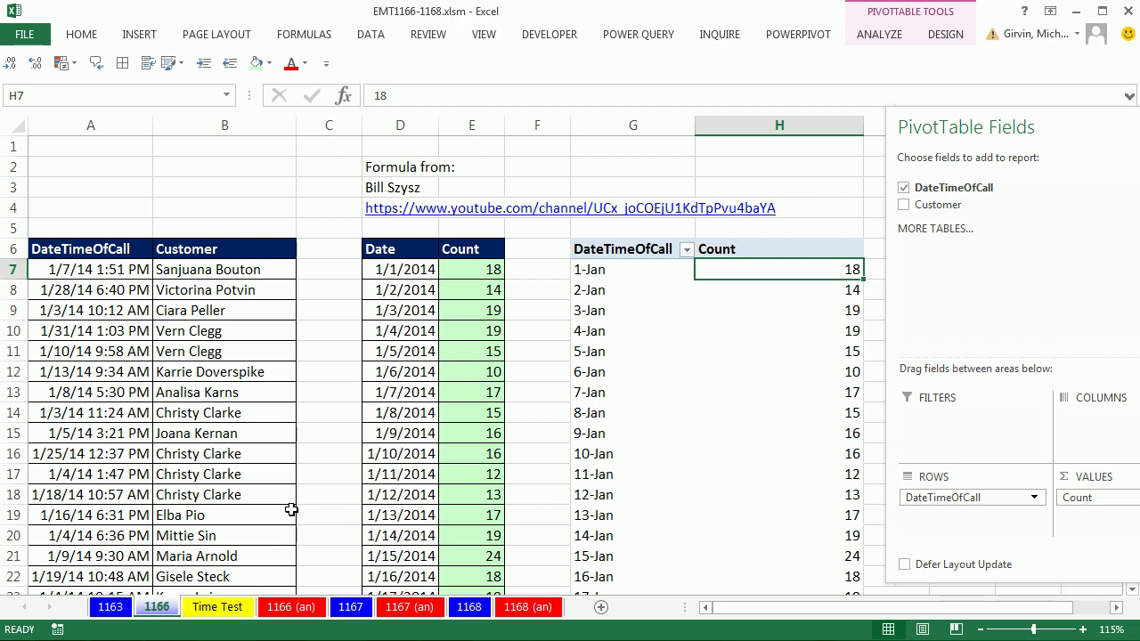
Step: On the Time Test sheet, scan the call times and inspect the COUNTIFS and SUMPRODUCT formulas in D2 and E2
left_click(230, 612)
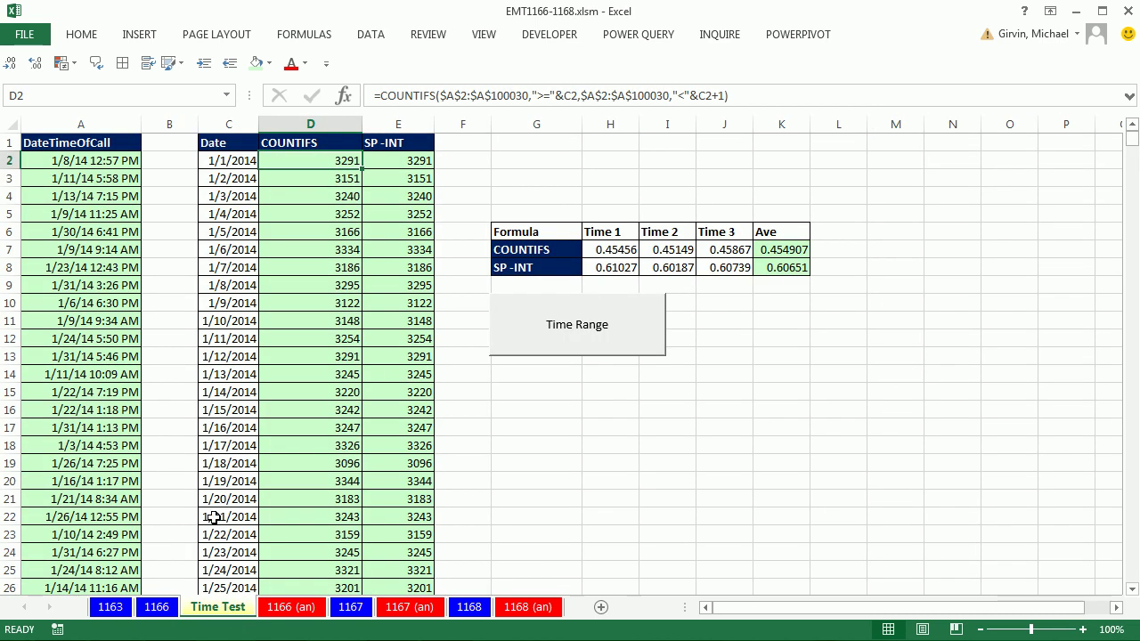
left_click(91, 159)
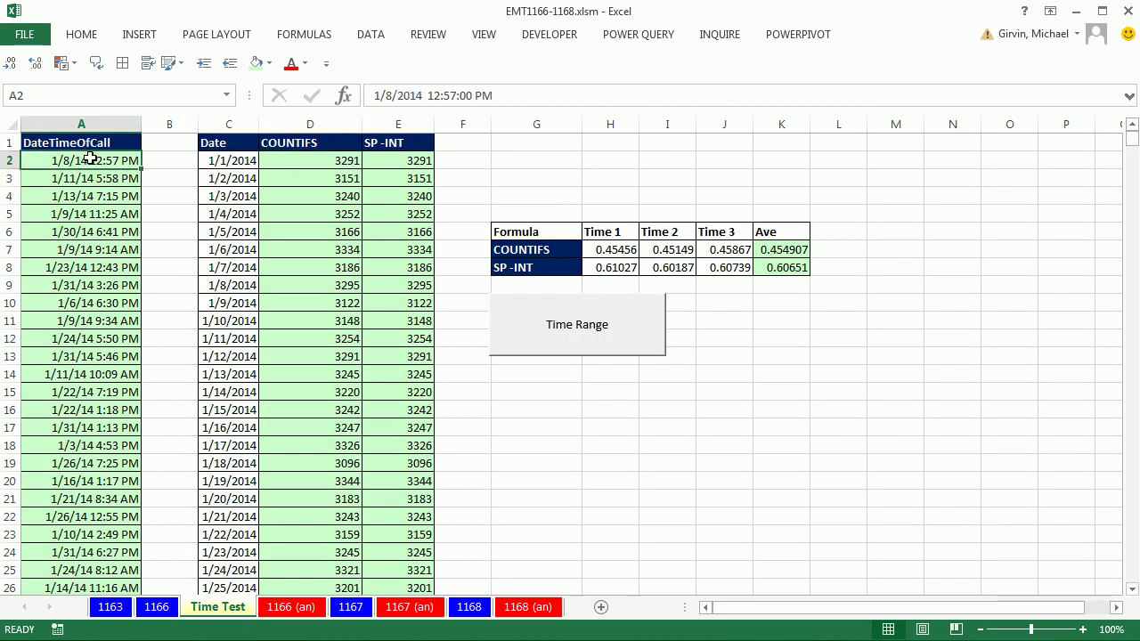
key("ctrl+Down")
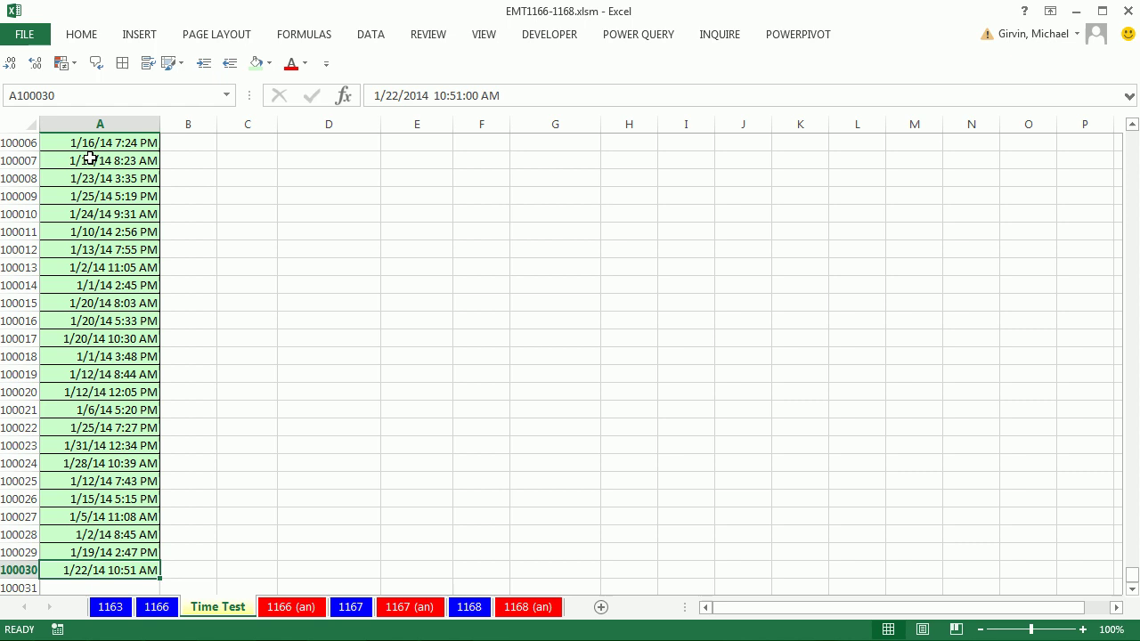
key("ctrl+Up")
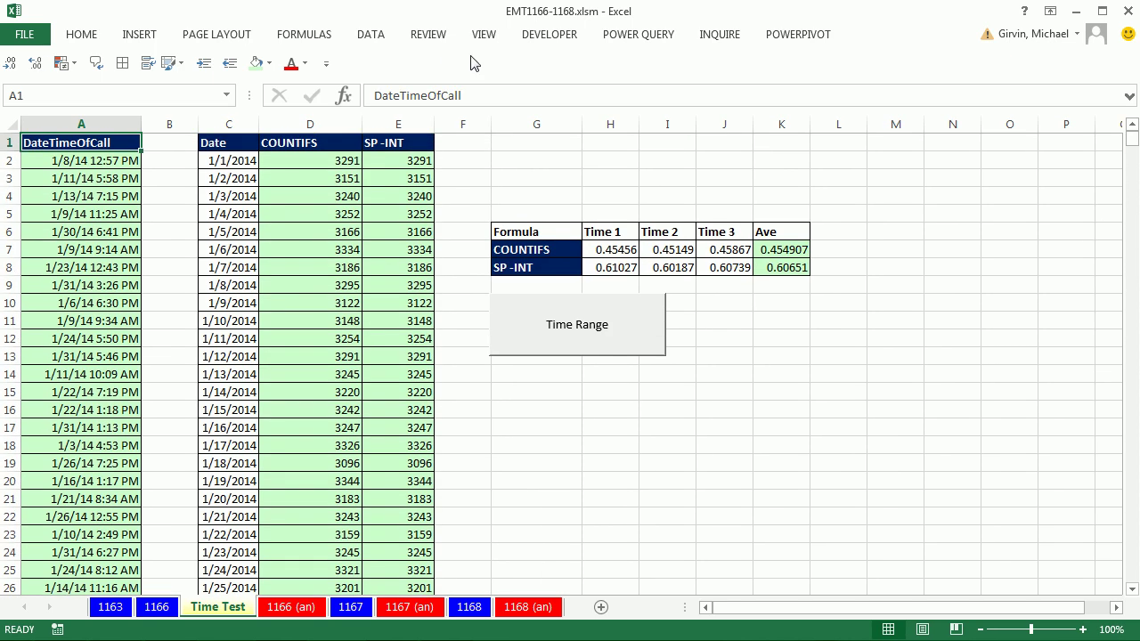
double_click(336, 160)
key("Escape")
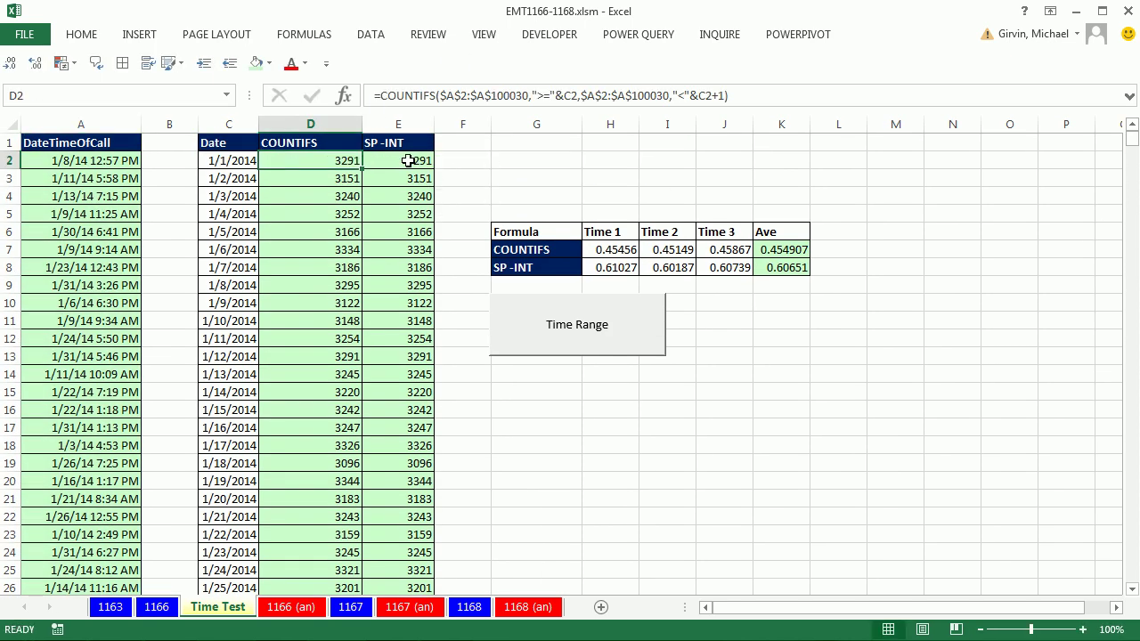
double_click(407, 161)
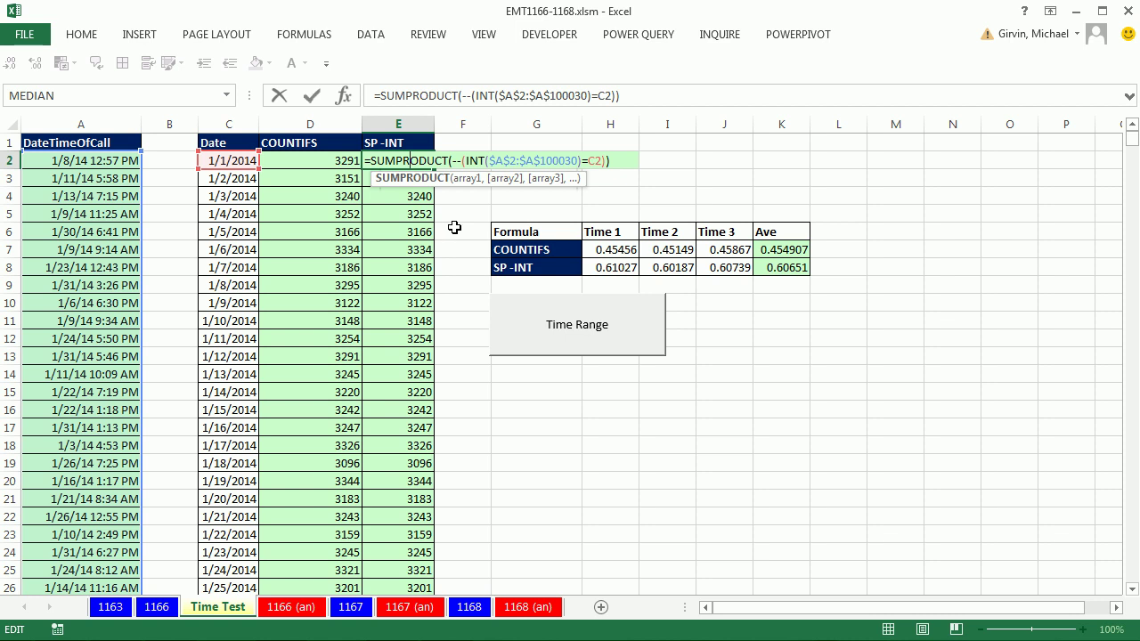
key("Escape")
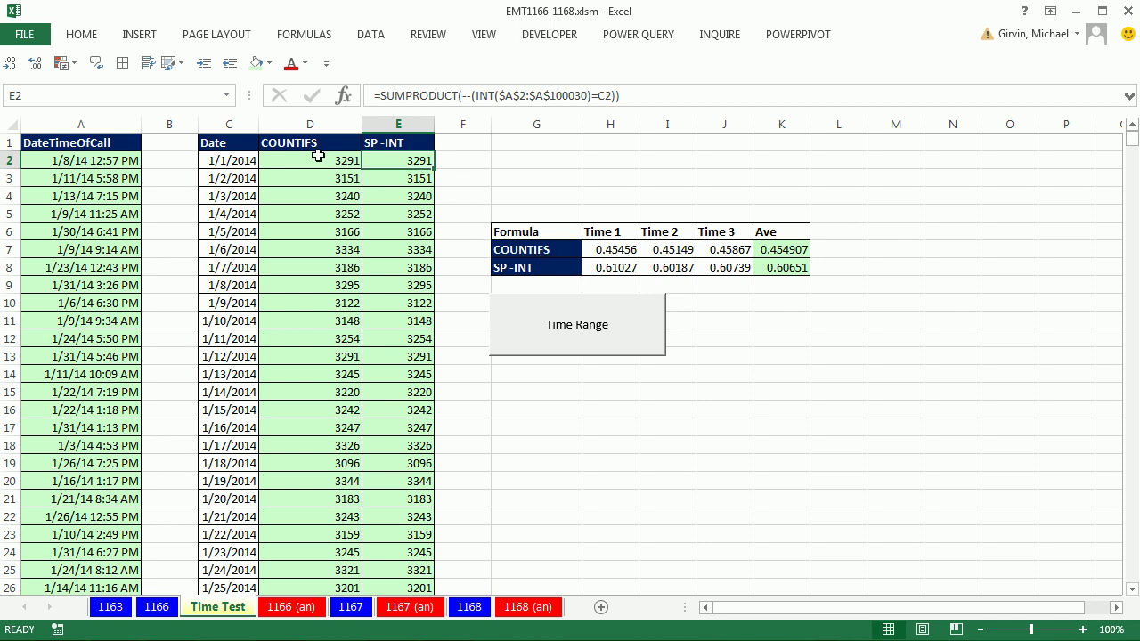
Step: Check the D2:D11 count sum and the COUNTIFS timings in H7–J7, then return to sheet 1166
left_click_drag(318, 158, 317, 328)
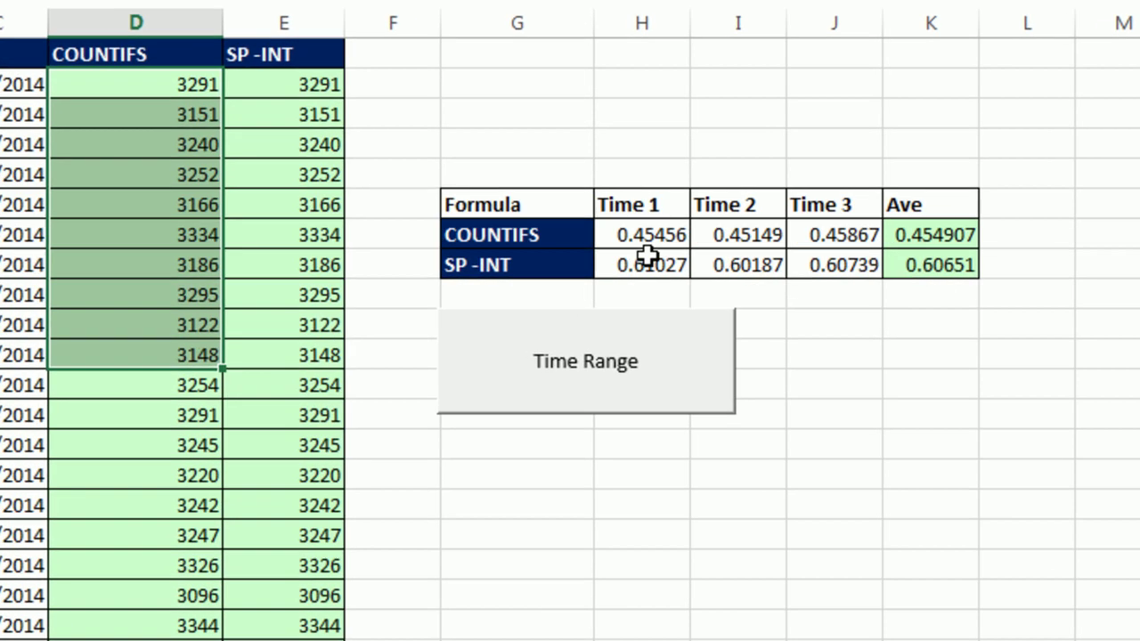
left_click(609, 250)
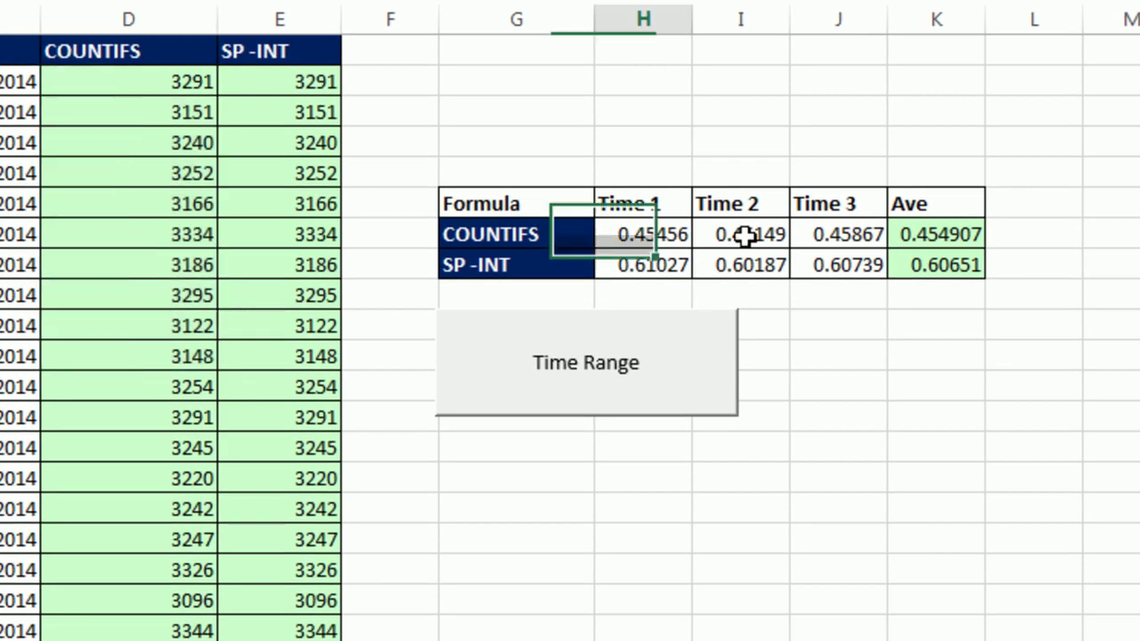
left_click(664, 249)
left_click(804, 233)
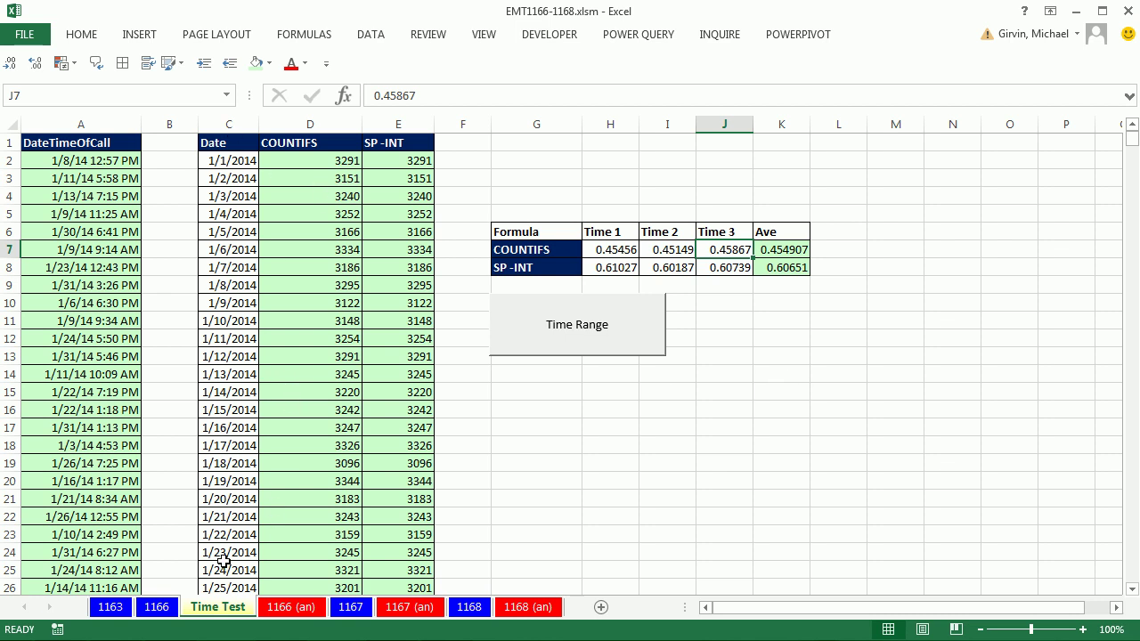
left_click(158, 606)
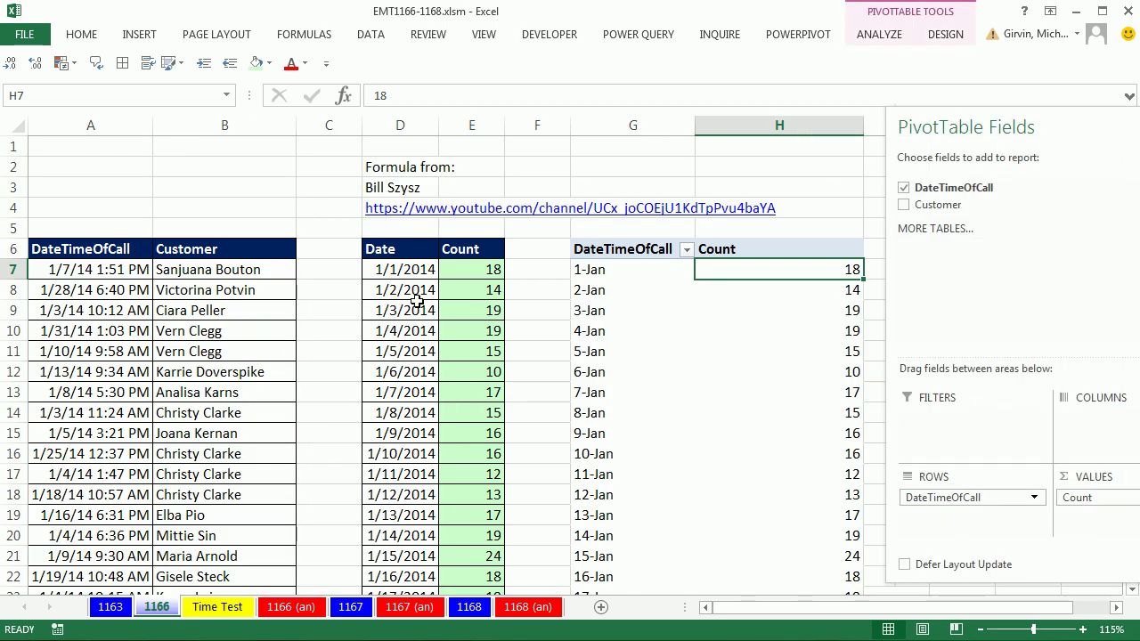